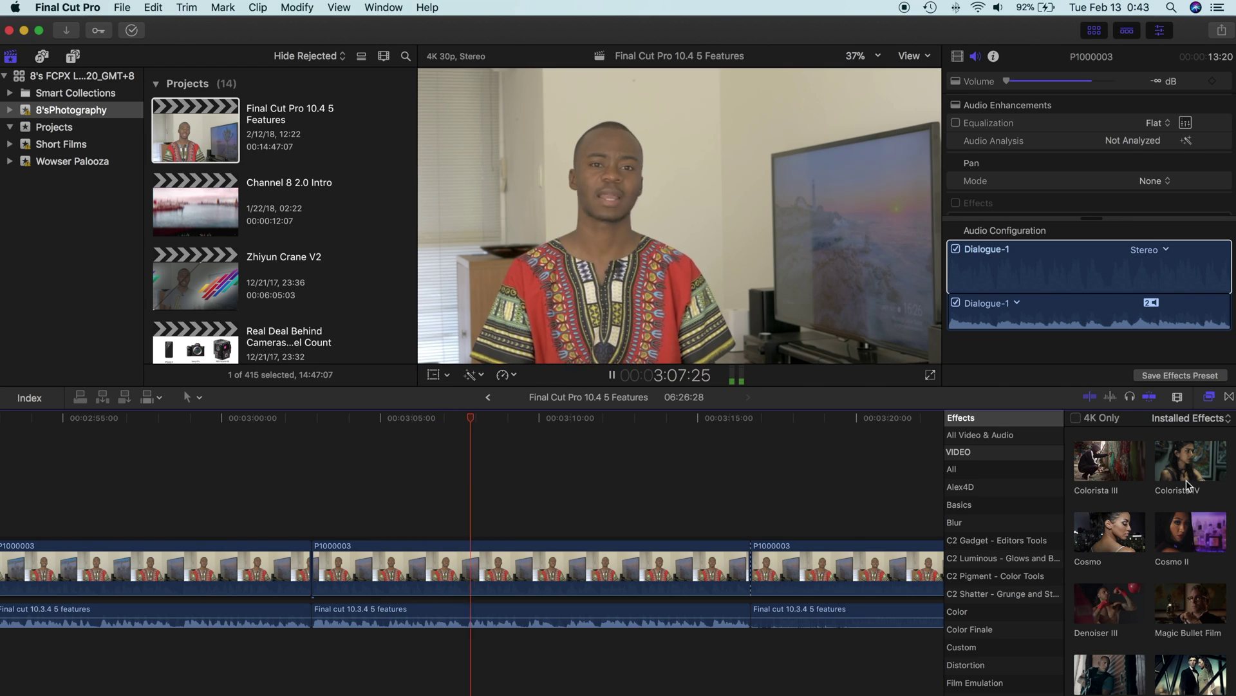
# Select the Colorista III effect in the Effects browser to preview it.
pyautogui.click(1107, 472)
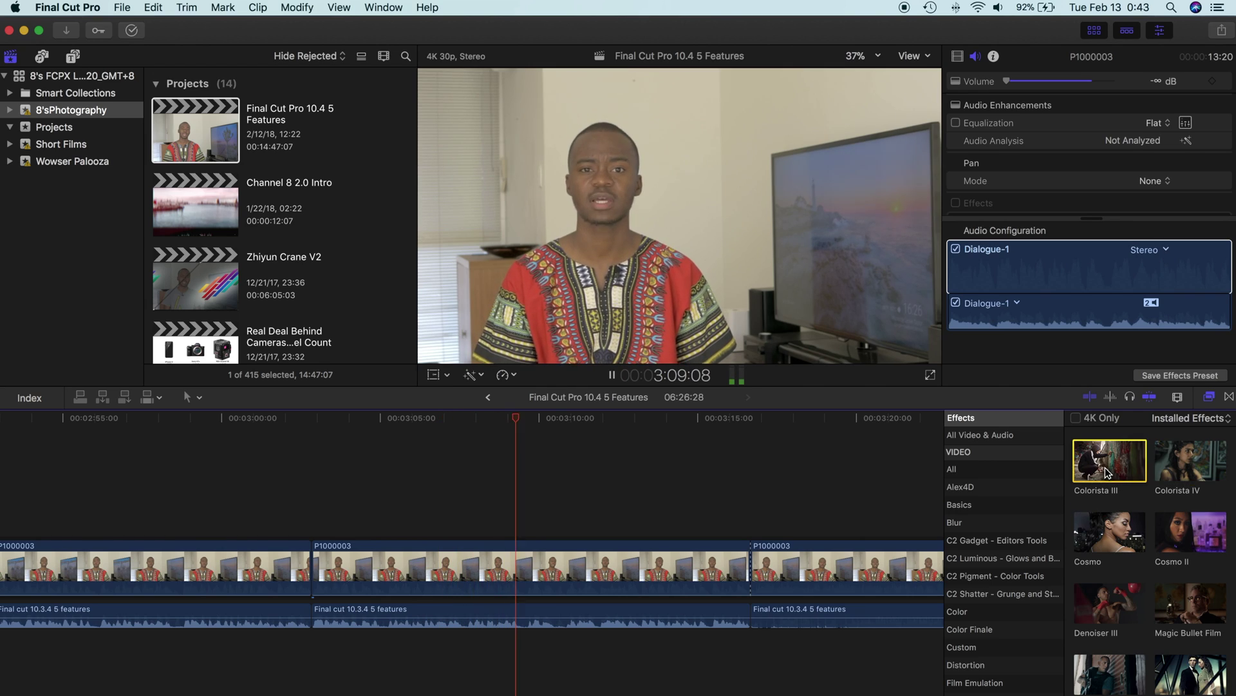
# Filter the Effects browser to the Color Finale category and select the ColorFinale effect.
pyautogui.click(1003, 629)
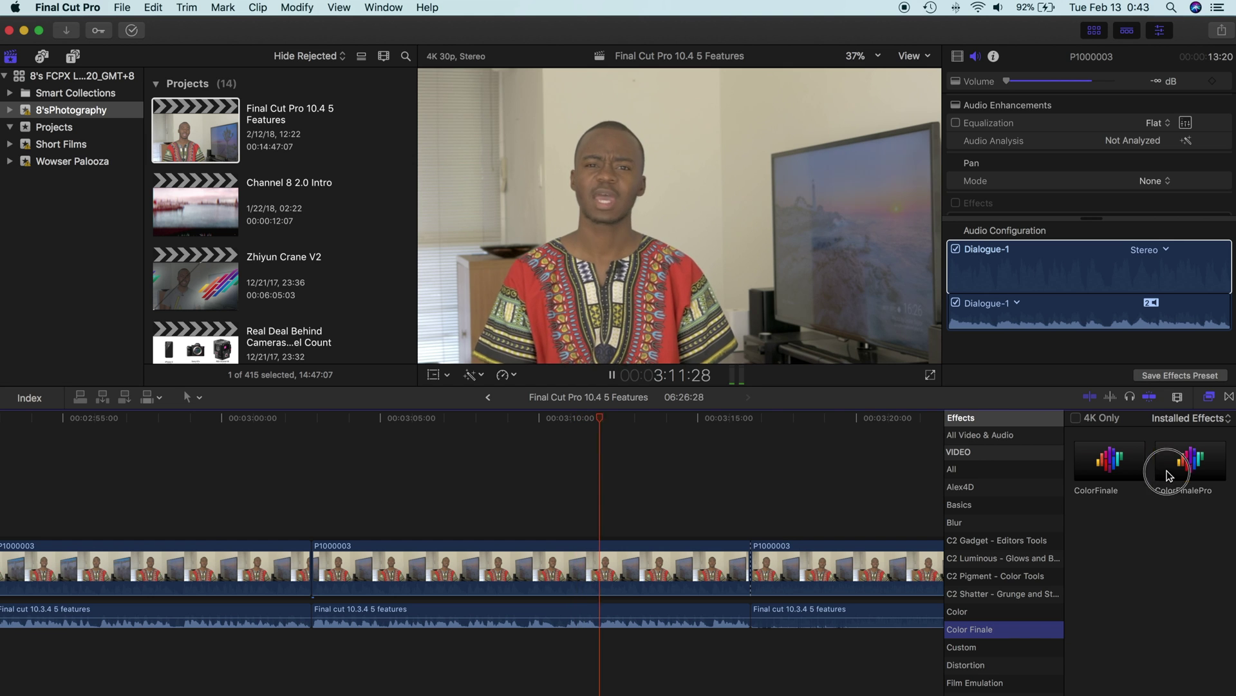
pyautogui.click(1109, 464)
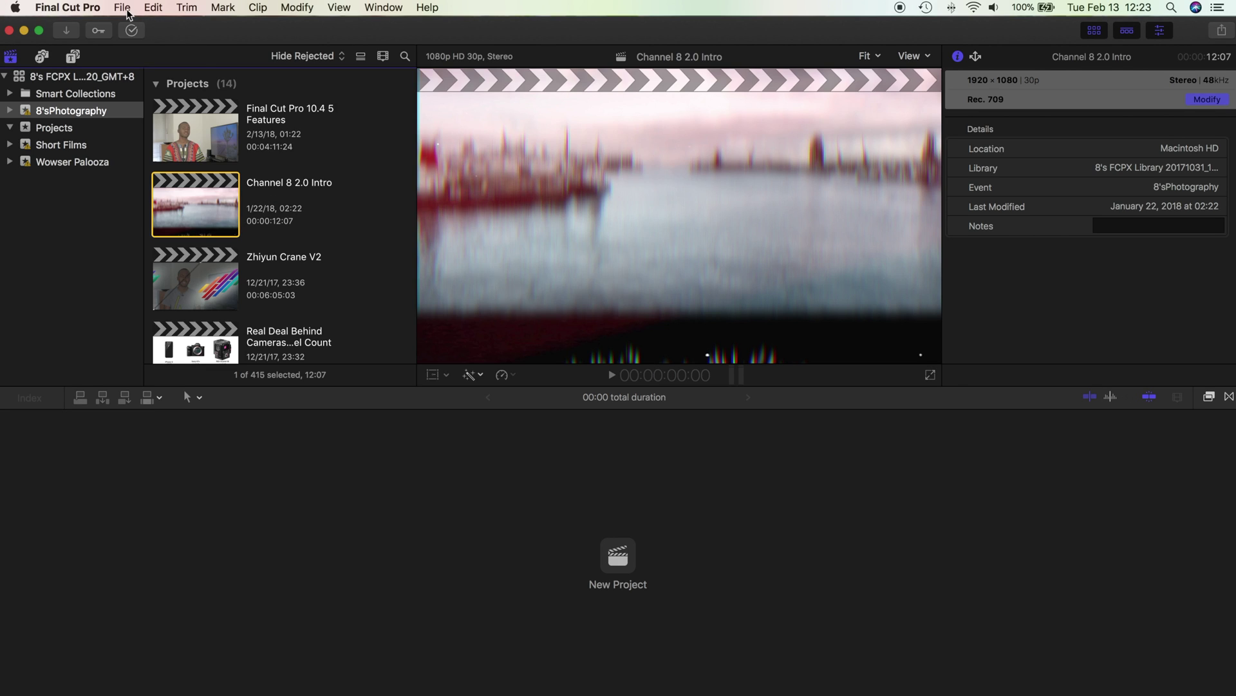
# Start a new project with its format set to 360° at 3840x1920.
pyautogui.click(128, 10)
pyautogui.moveTo(153, 26)
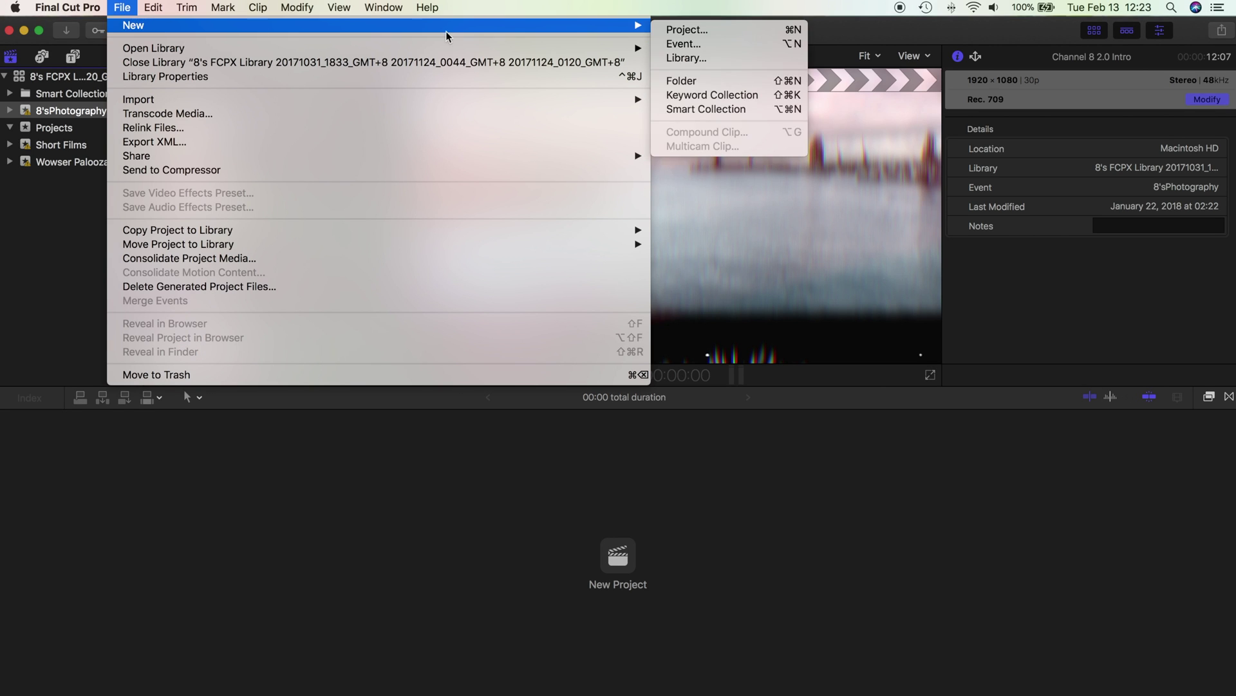
pyautogui.click(677, 27)
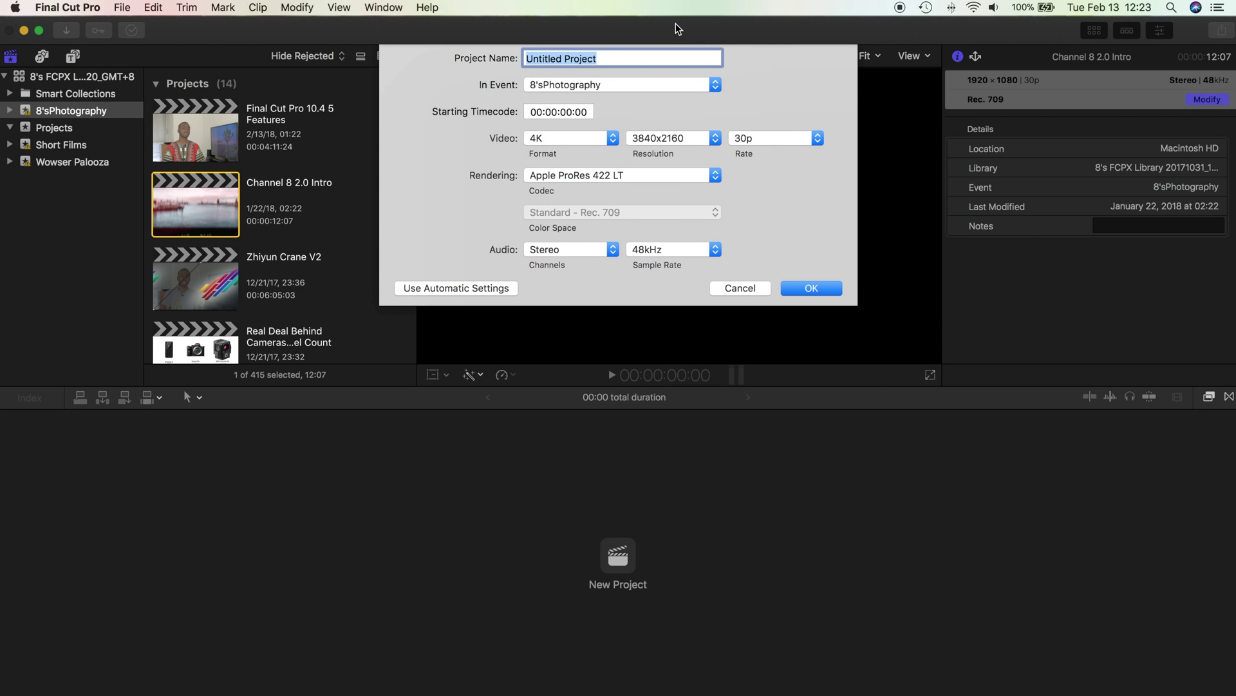
pyautogui.click(603, 139)
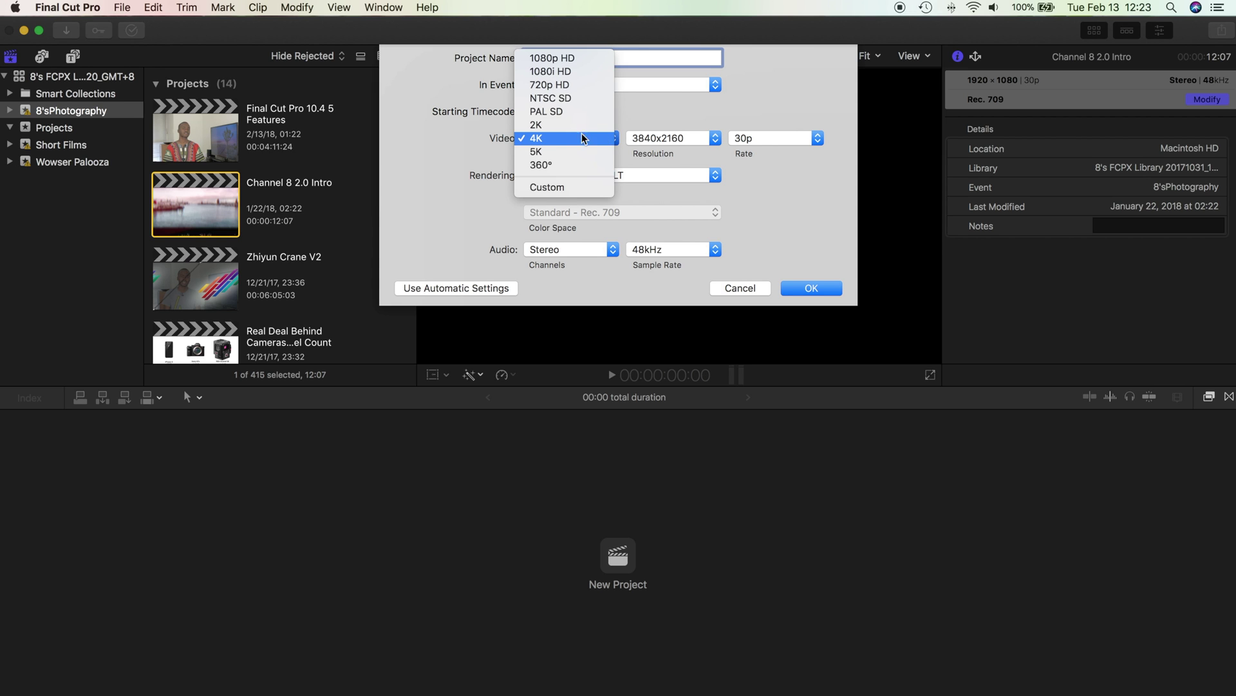
pyautogui.click(583, 164)
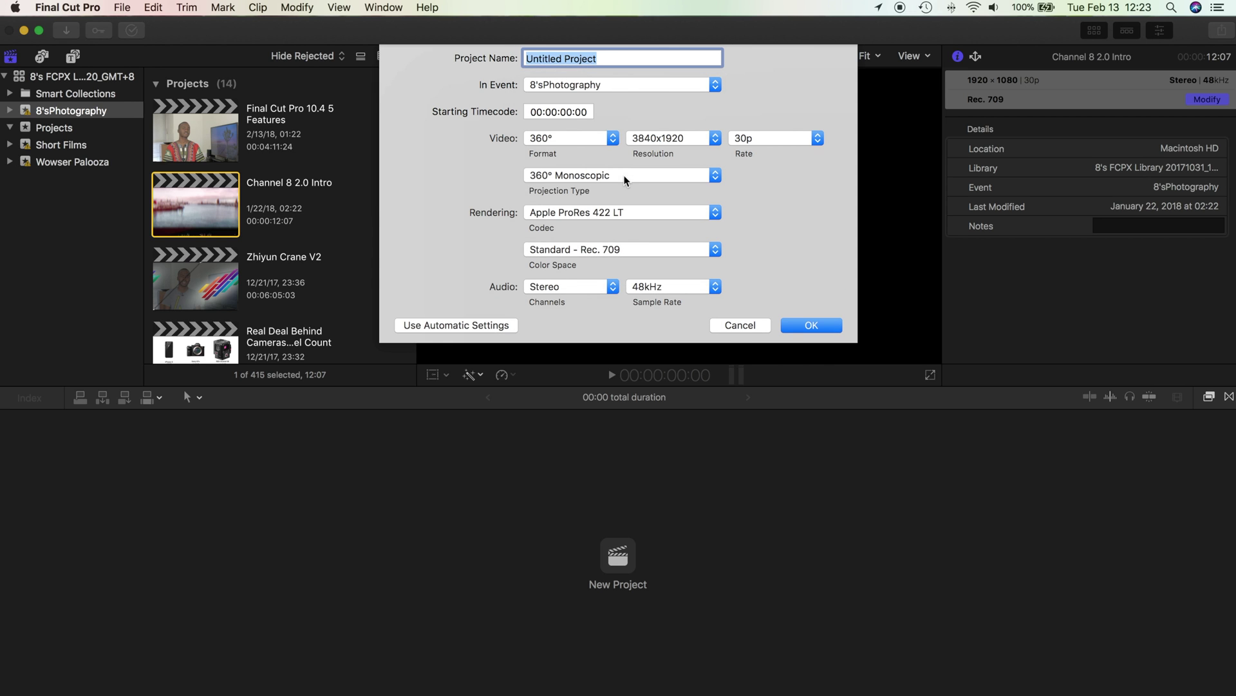
# Keep Rec. 709 colour space, review 360° projection types, then show the clip's Color Board.
pyautogui.click(704, 247)
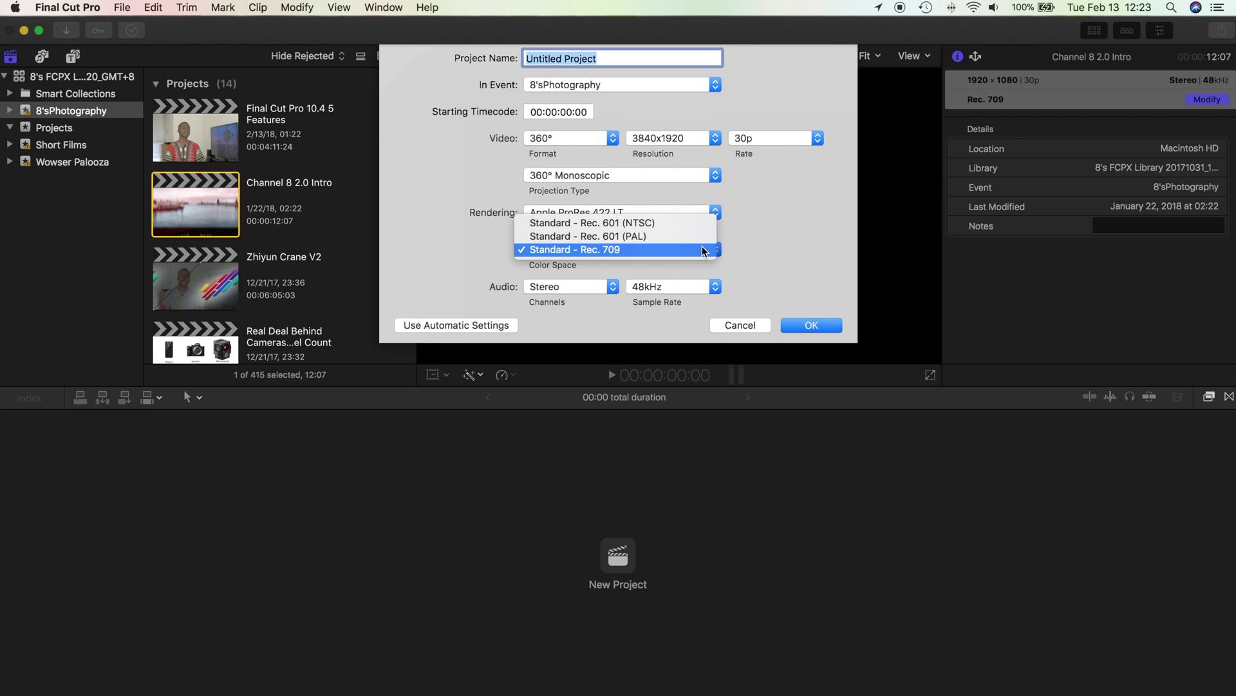
pyautogui.click(618, 250)
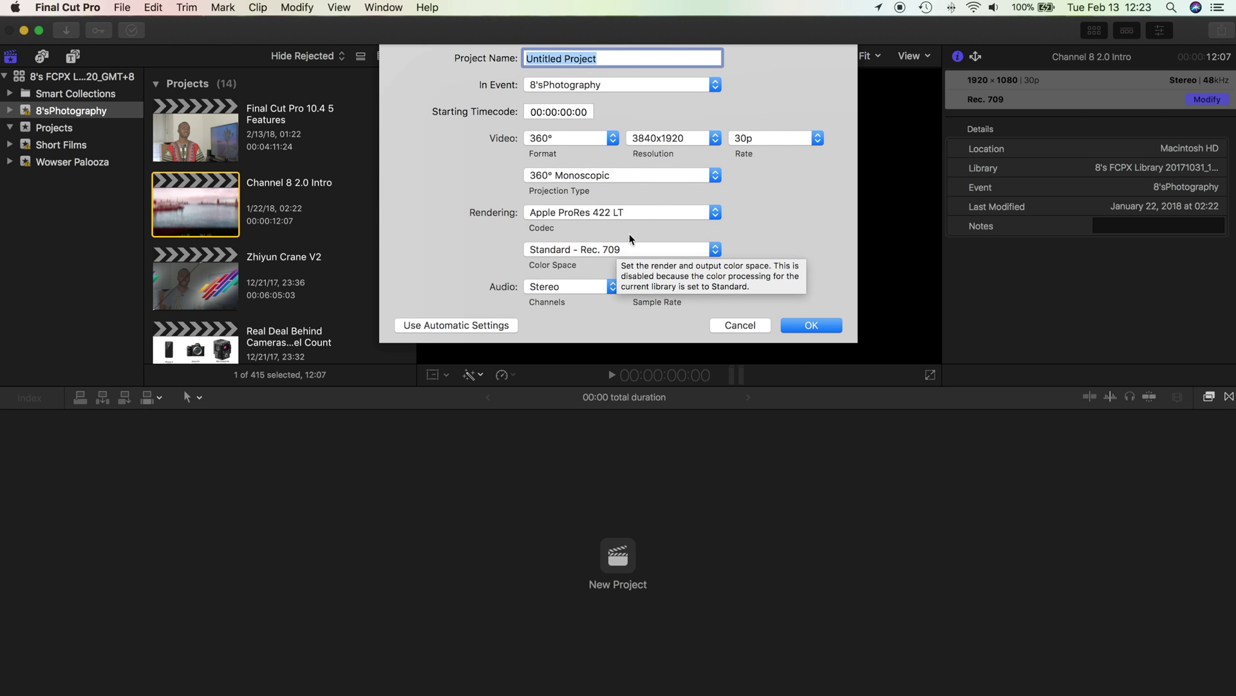
pyautogui.click(666, 175)
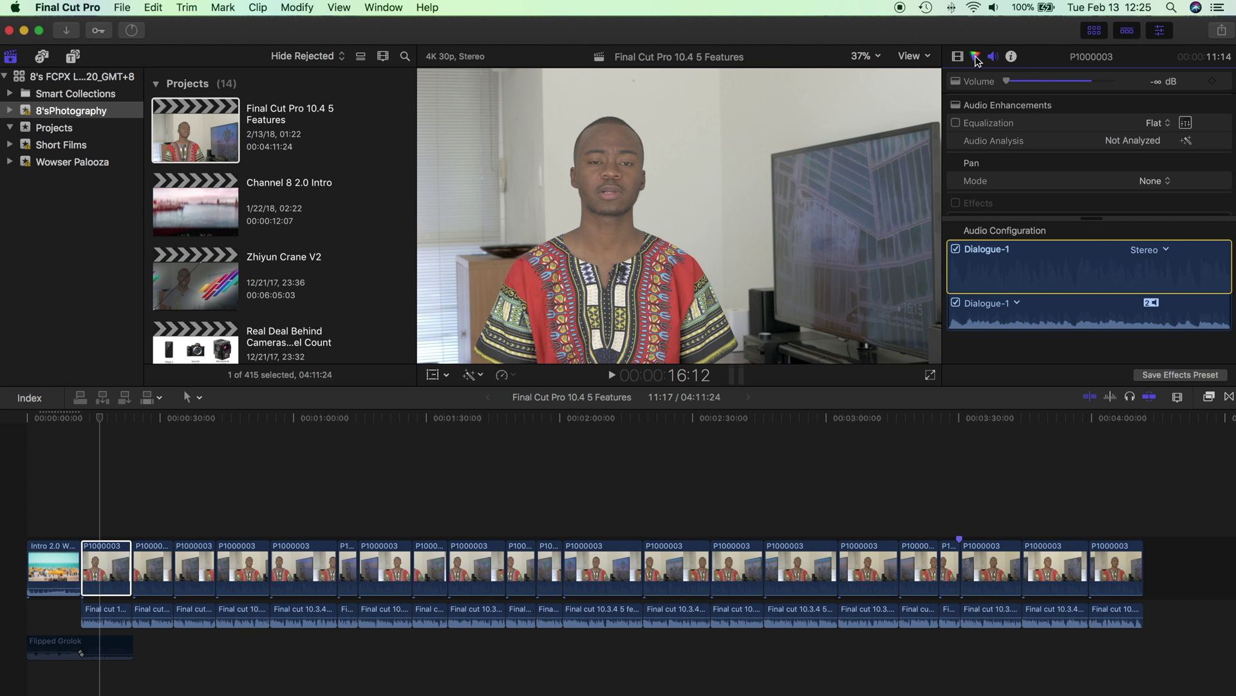
pyautogui.click(976, 56)
pyautogui.click(988, 97)
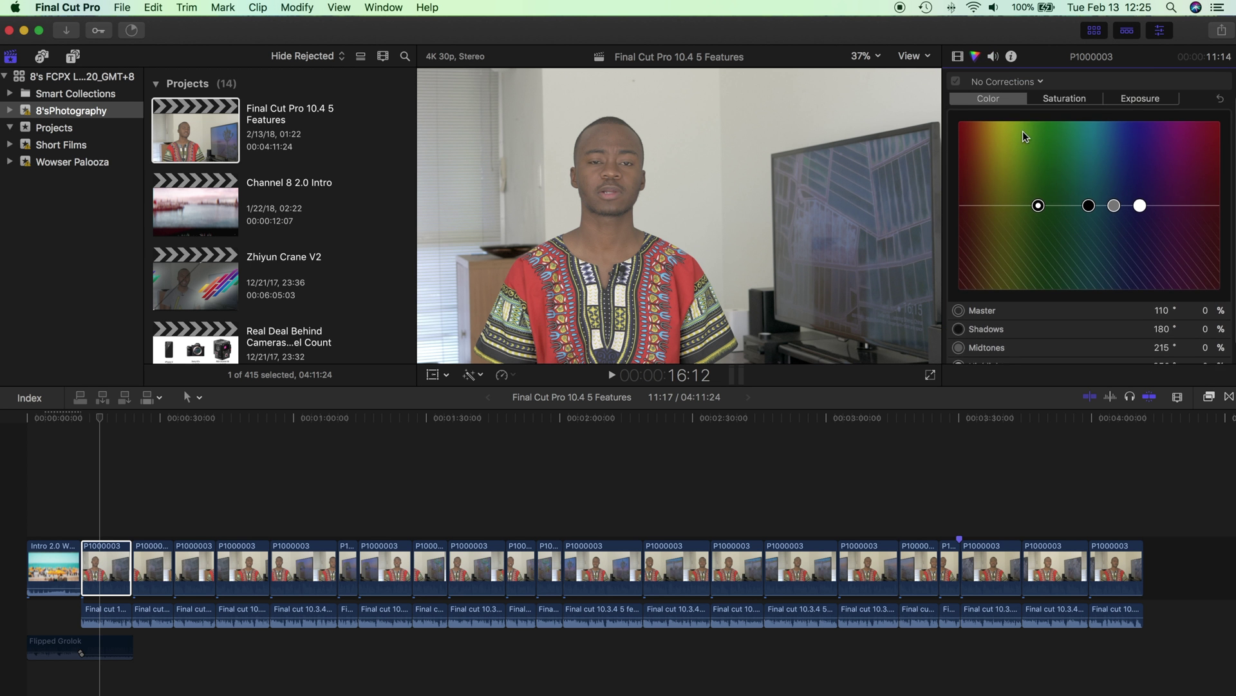
# Add a Color Board correction, then white-balance clip P1000003 by sampling a white area.
pyautogui.click(1005, 81)
pyautogui.click(1027, 107)
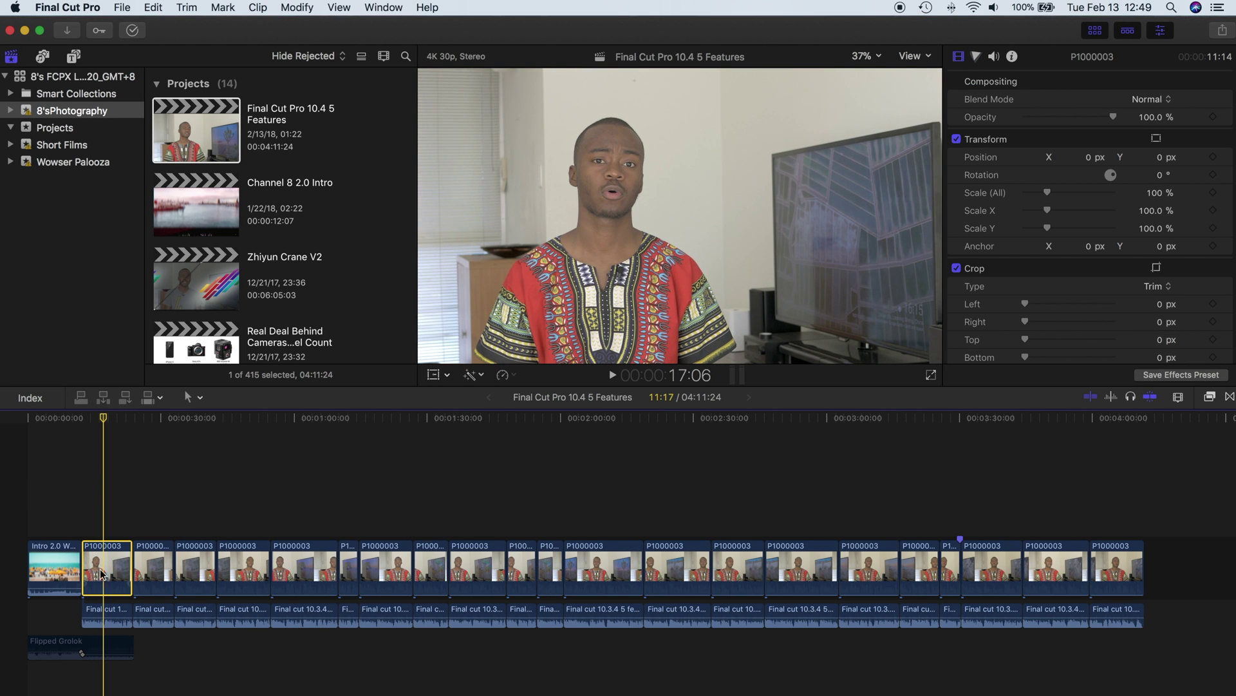
pyautogui.click(107, 568)
pyautogui.click(297, 7)
pyautogui.click(288, 71)
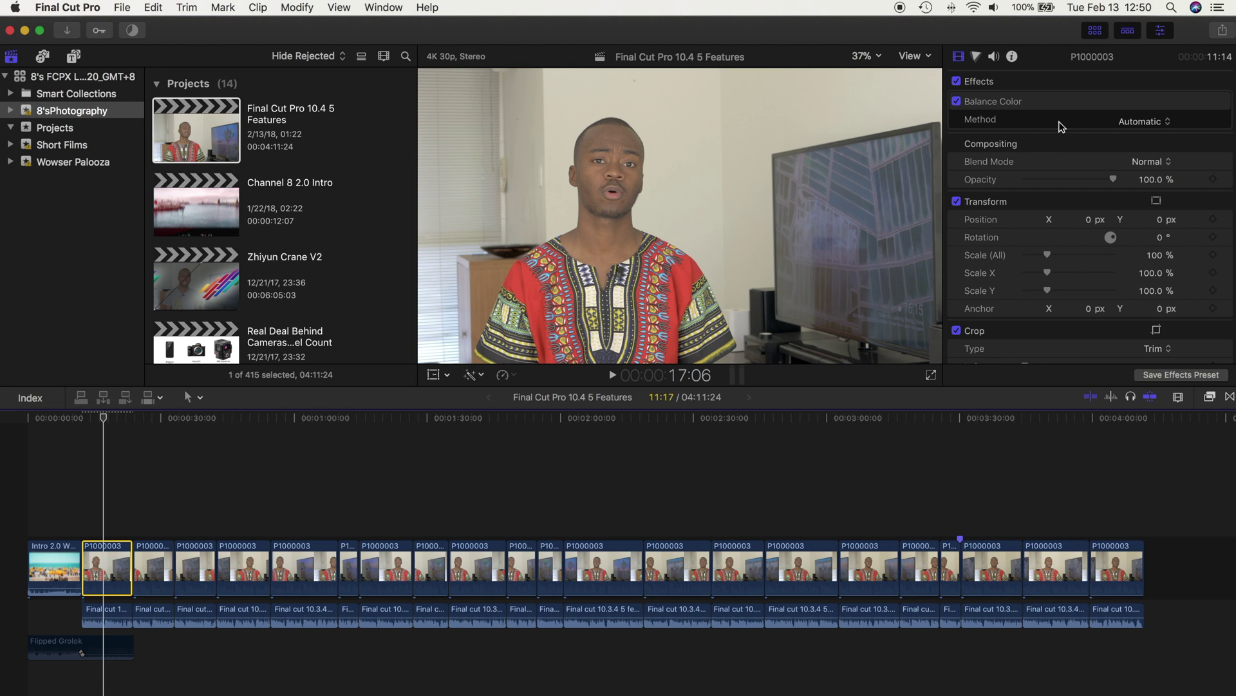
pyautogui.click(1152, 123)
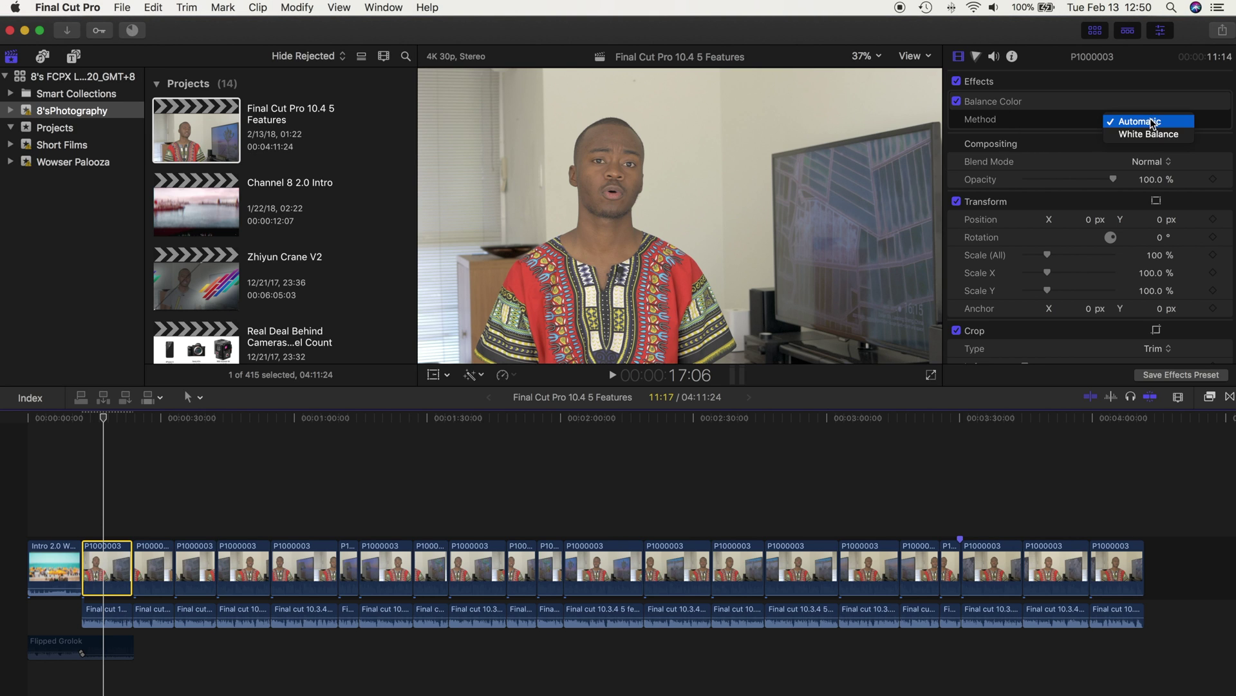
pyautogui.click(1135, 136)
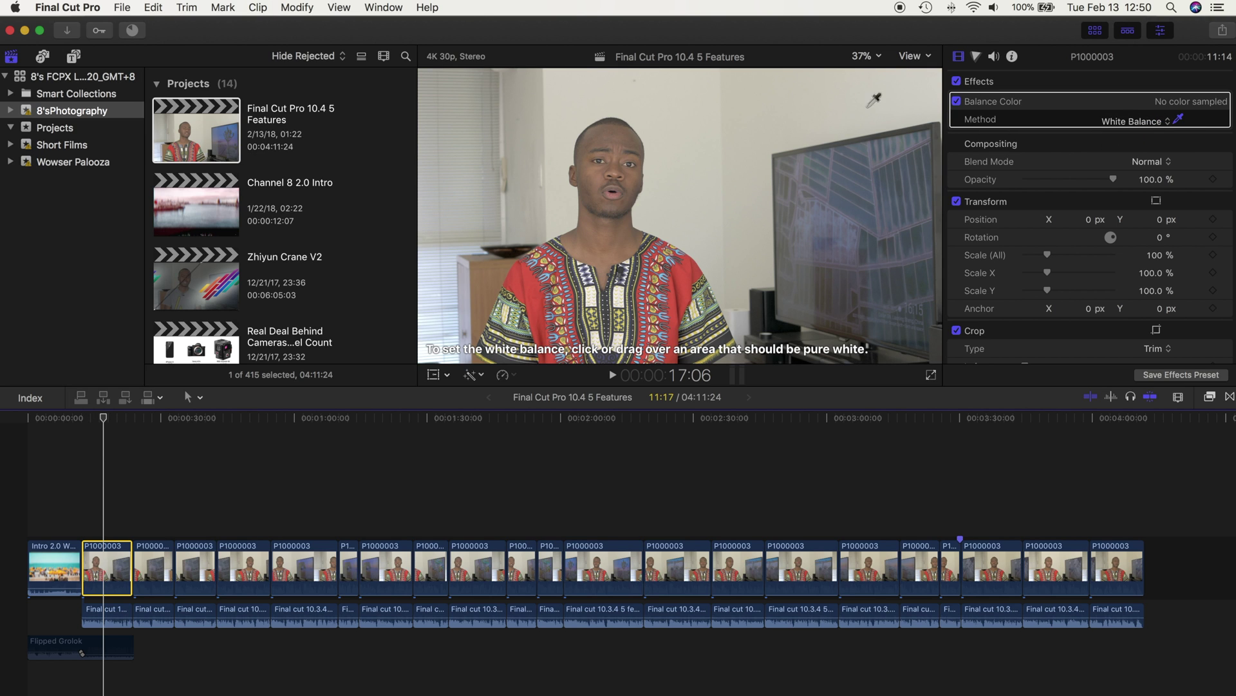
pyautogui.click(680, 152)
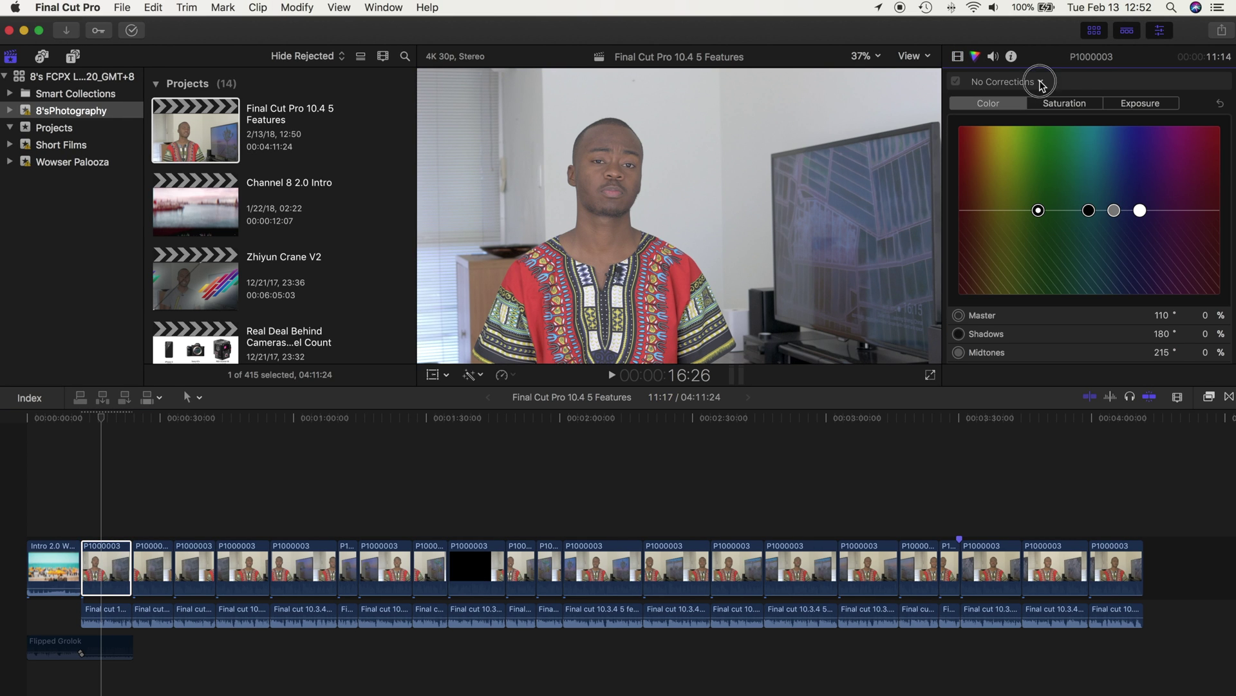
# Add a Color Wheels correction with master, shadow, highlight and midtone wheels.
pyautogui.click(1041, 82)
pyautogui.click(1029, 124)
pyautogui.scroll(-5, 1052, 159)
pyautogui.scroll(5, 1052, 161)
# Show Color Wheels as single wheels and add a Color Curves correction.
pyautogui.click(1207, 103)
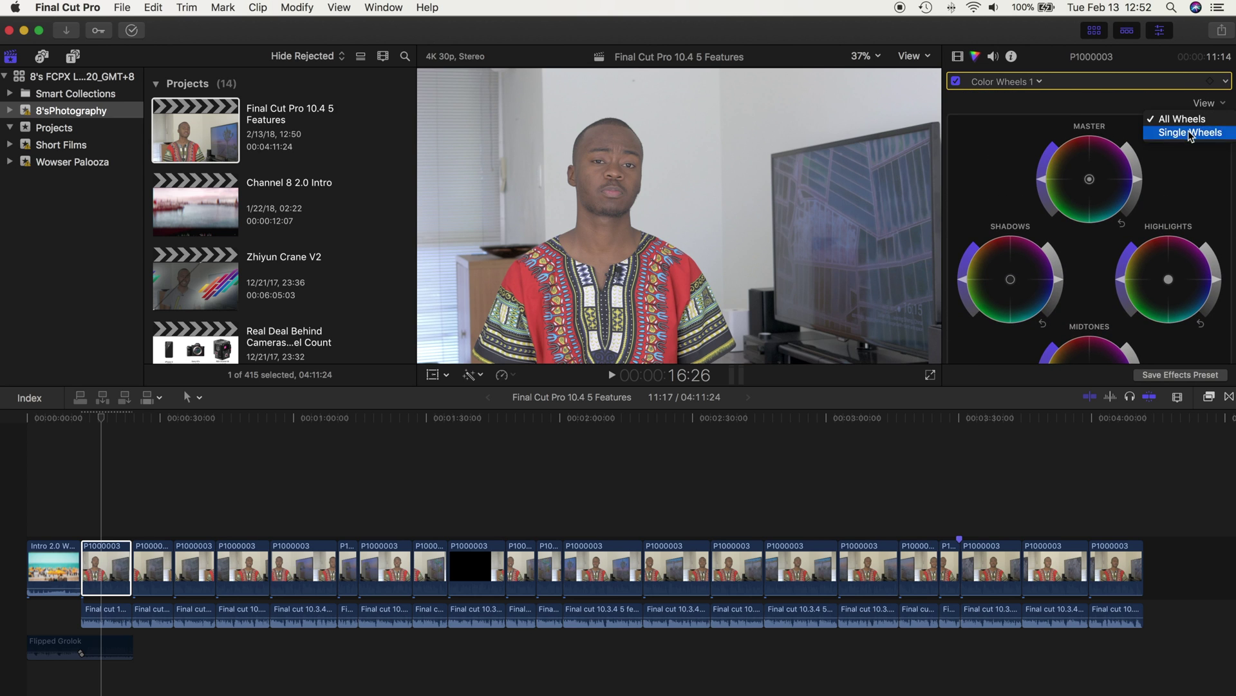
pyautogui.click(1190, 132)
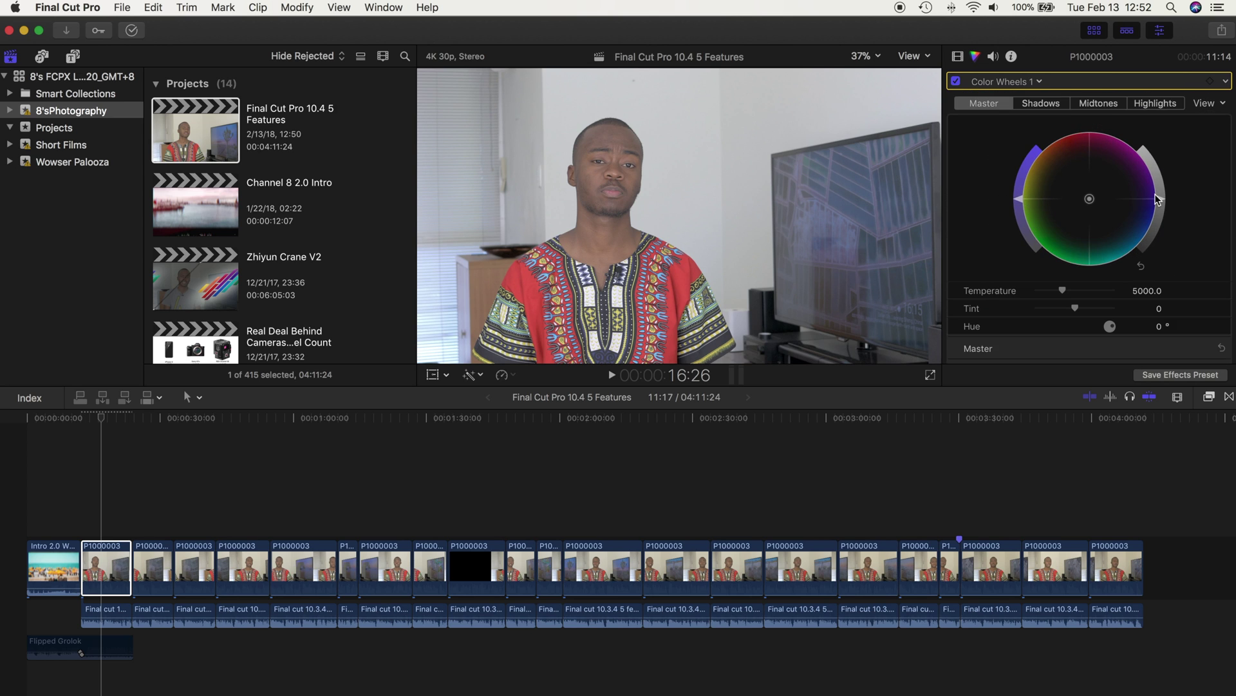
pyautogui.click(1041, 82)
pyautogui.click(1062, 171)
# Toggle the Color Curves display between all curves stacked and one curve at a time.
pyautogui.click(1219, 104)
pyautogui.click(1185, 121)
pyautogui.scroll(-5, 1149, 165)
pyautogui.scroll(5, 1149, 165)
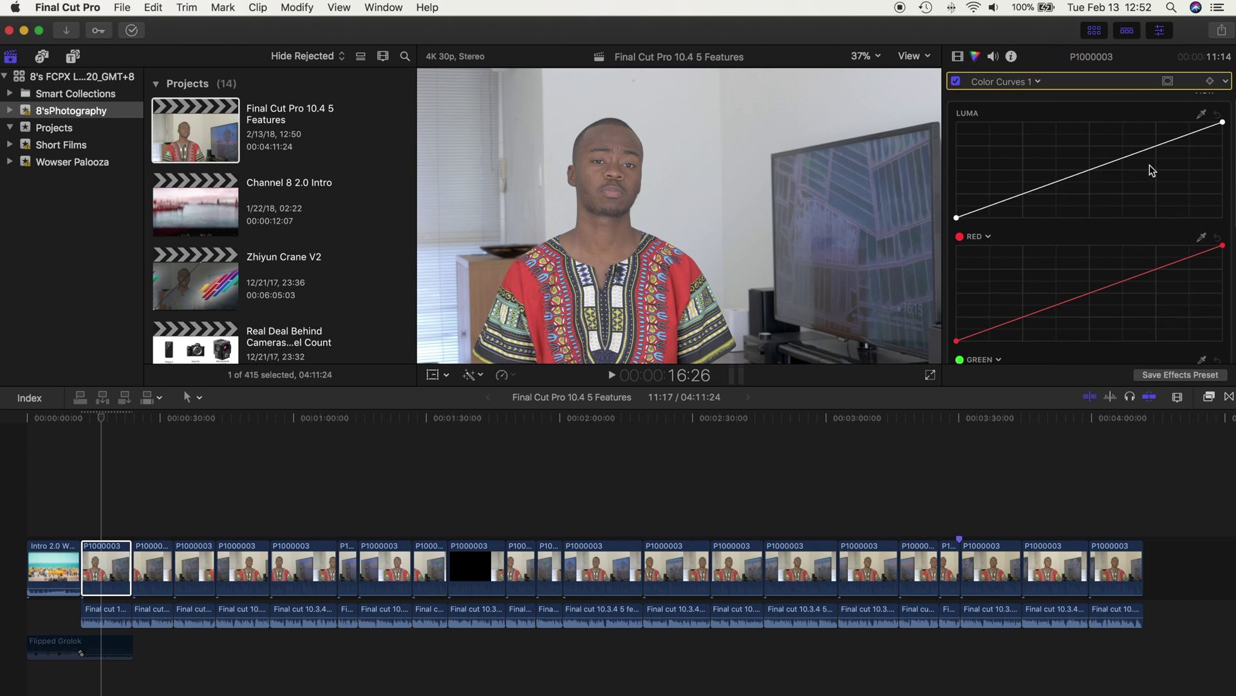
pyautogui.scroll(2, 1150, 165)
pyautogui.click(1211, 104)
pyautogui.click(1183, 132)
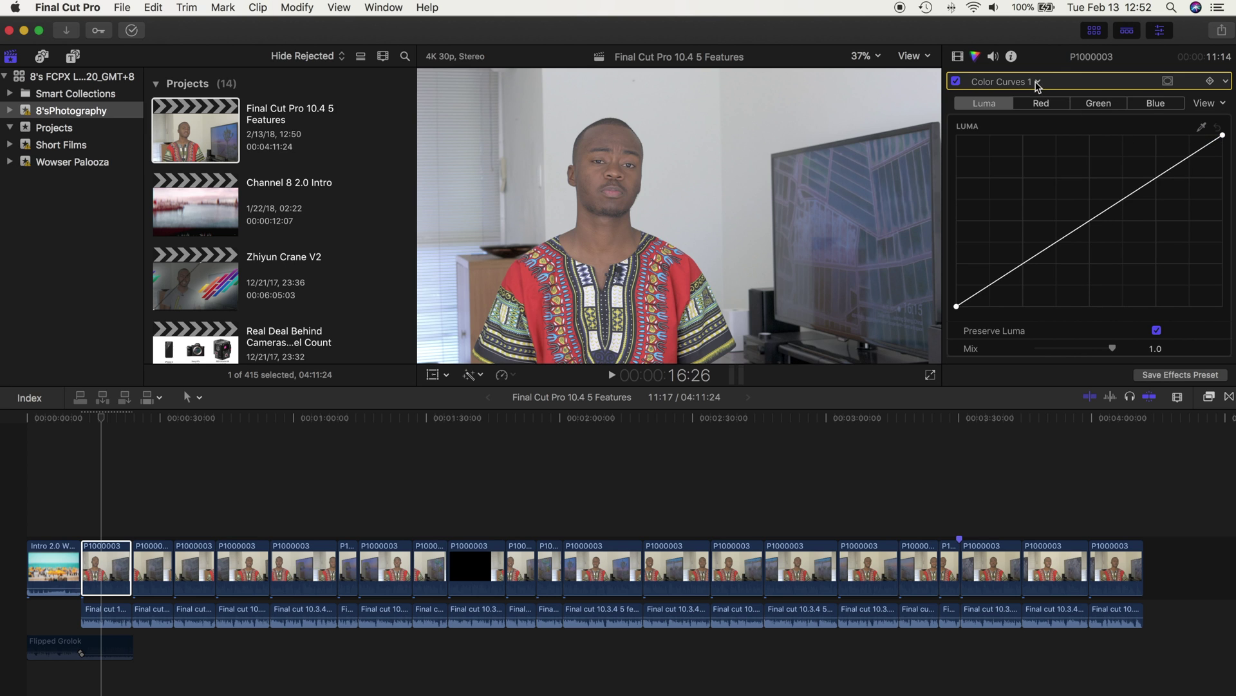
# Add a Hue/Saturation Curves correction and set Color Wheels temperature to 5000.
pyautogui.click(1036, 82)
pyautogui.click(1031, 195)
pyautogui.scroll(-5, 1116, 166)
pyautogui.press('super+6')
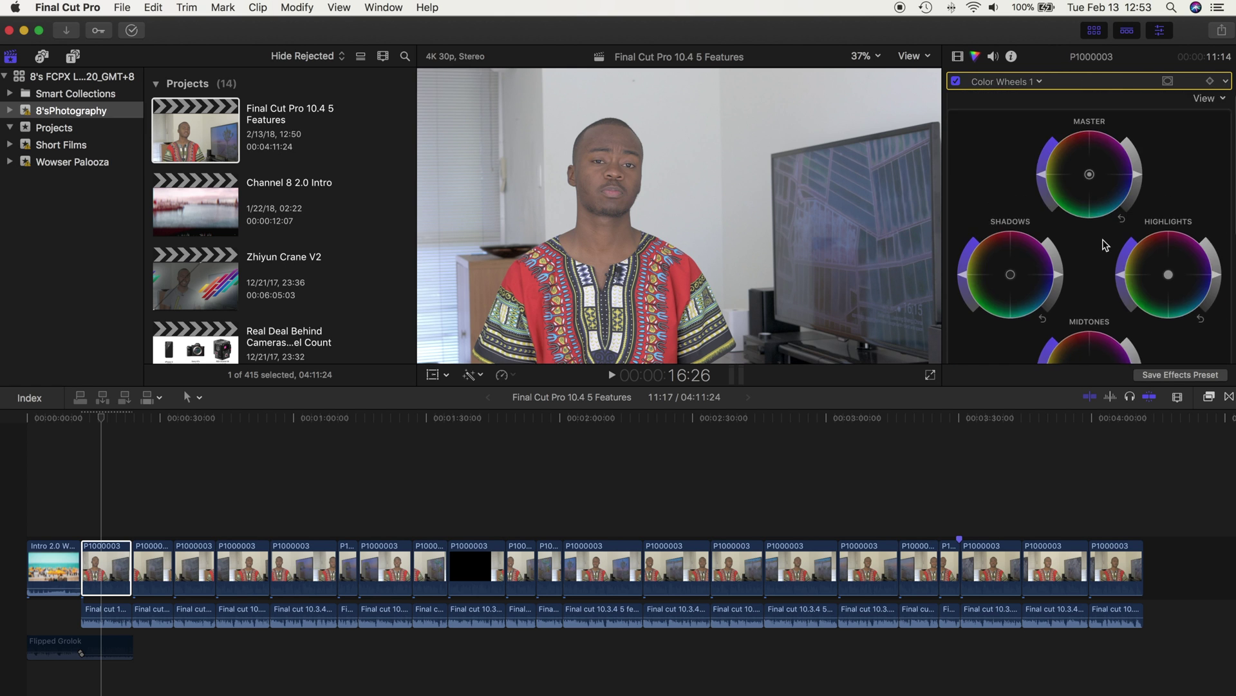
pyautogui.scroll(-3, 1106, 244)
pyautogui.moveTo(1103, 238); pyautogui.dragTo(1043, 238)
# Apply the Custom LUT effect to the clip, then bring up the library's colour-processing choice.
pyautogui.click(1209, 398)
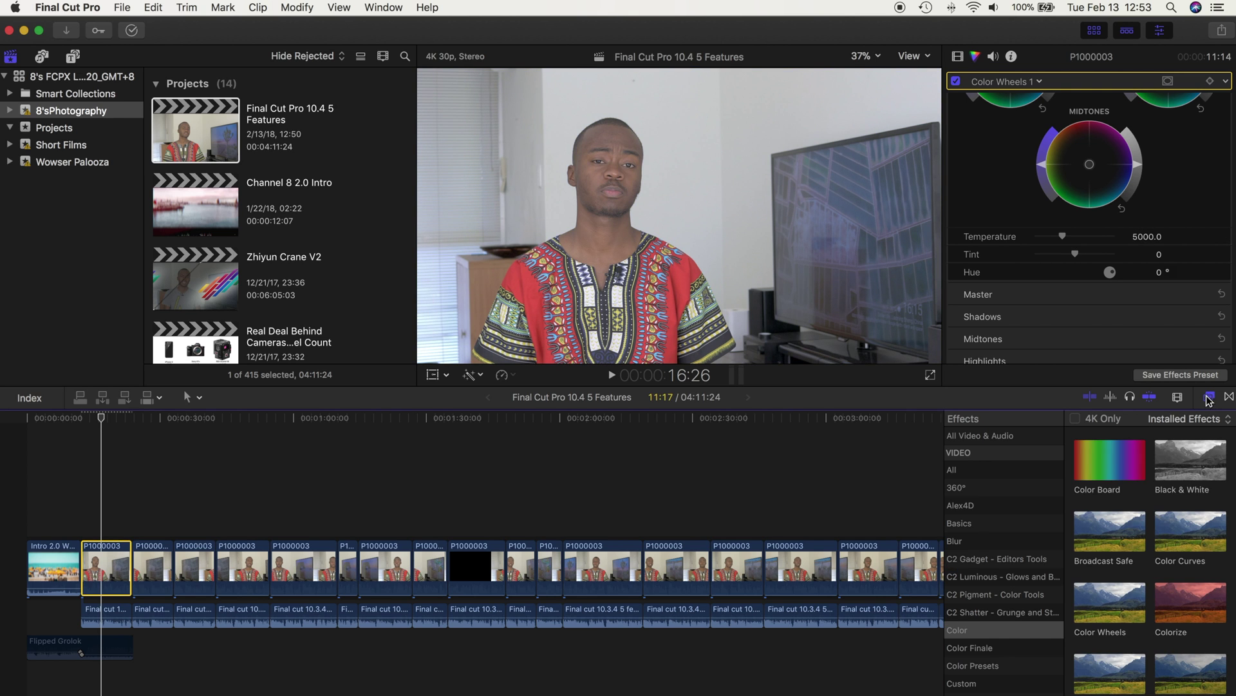
pyautogui.scroll(-2, 1155, 588)
pyautogui.click(1109, 570)
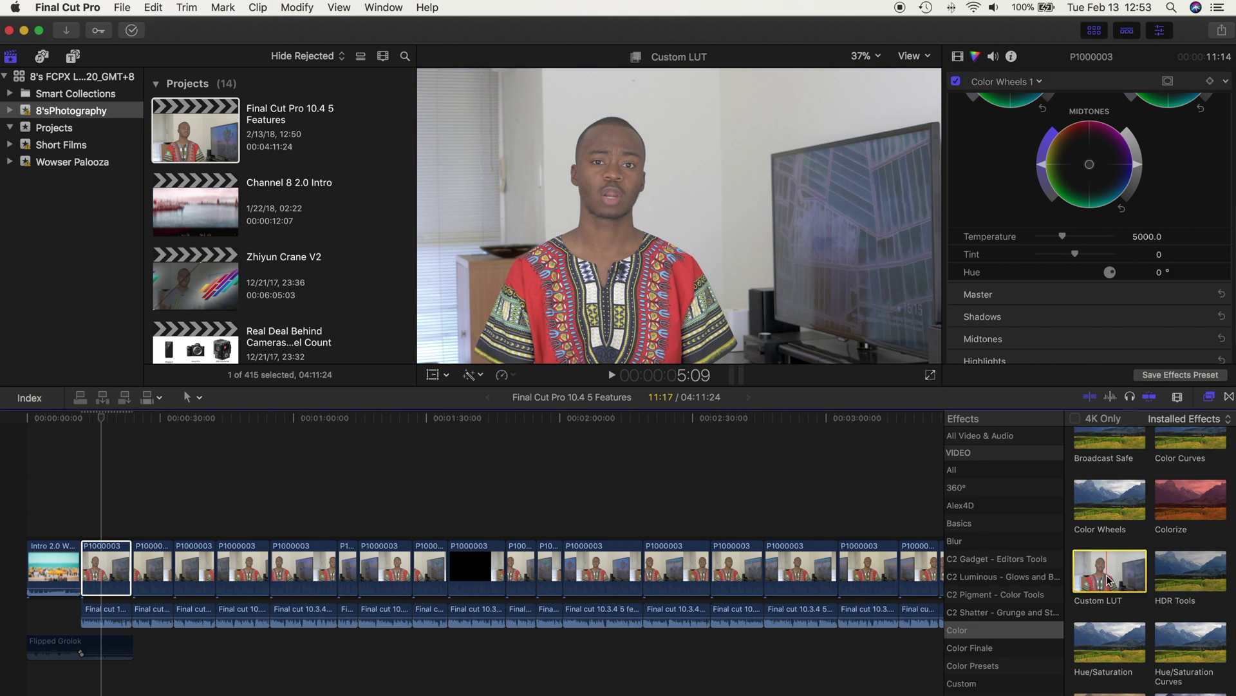
pyautogui.click(957, 56)
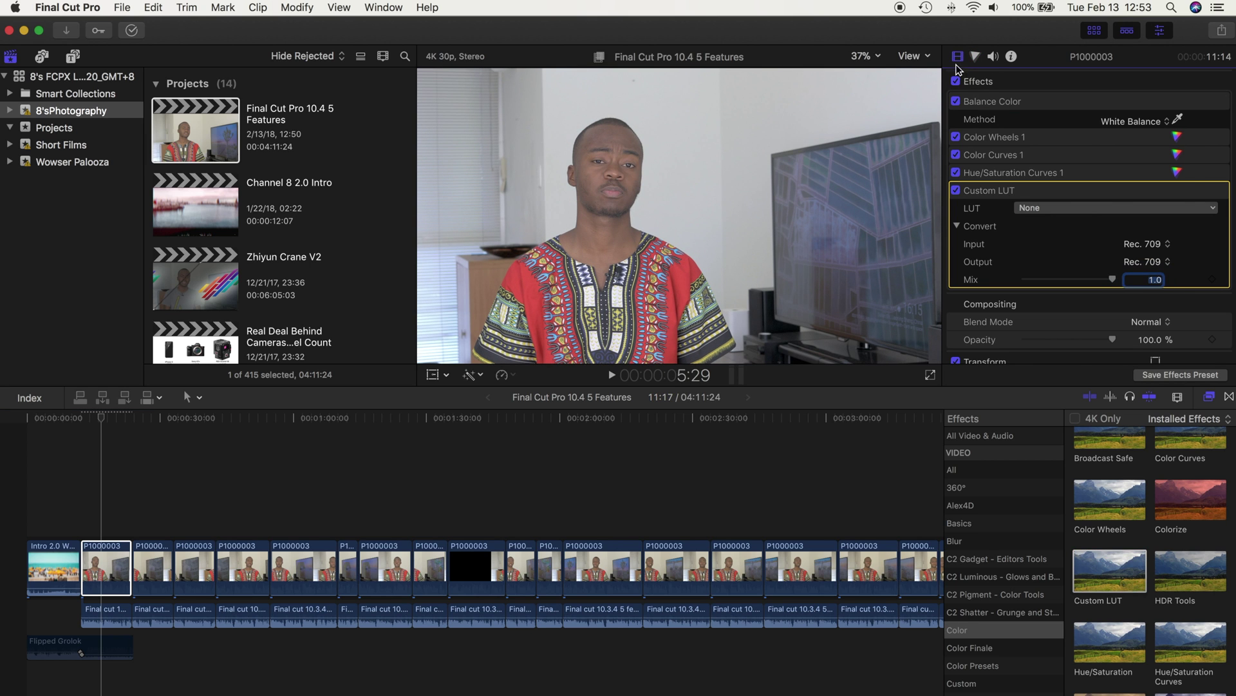
pyautogui.scroll(-2, 983, 155)
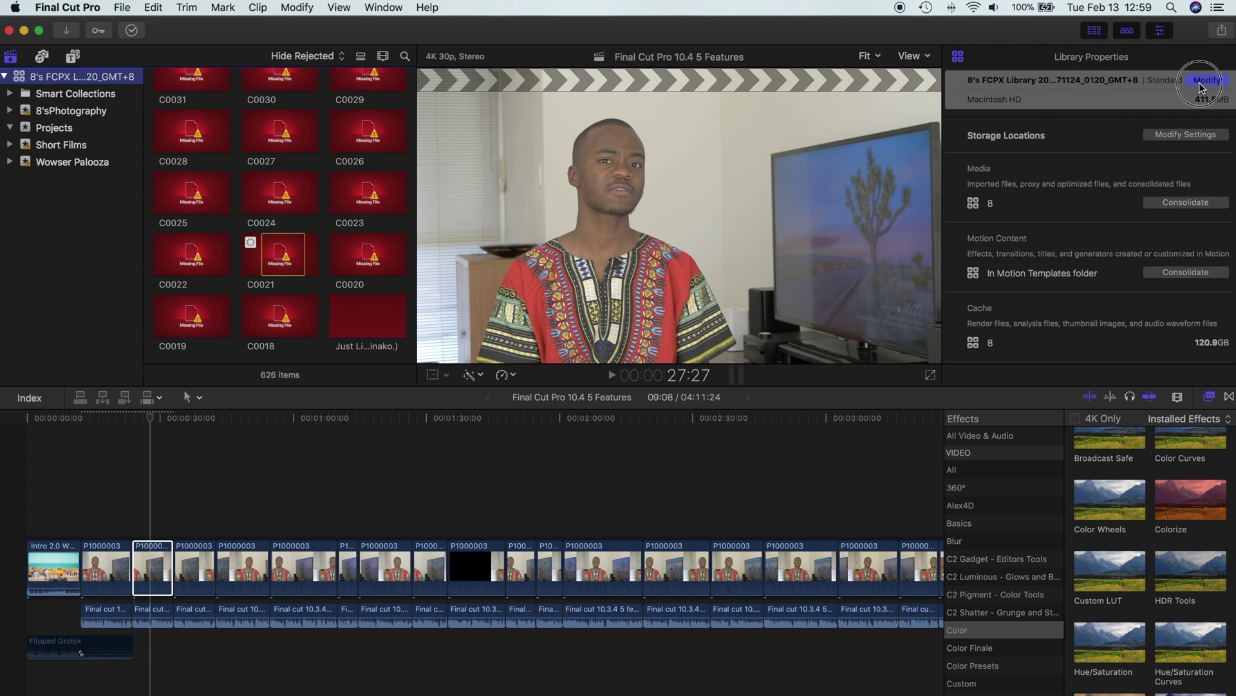
pyautogui.click(1202, 80)
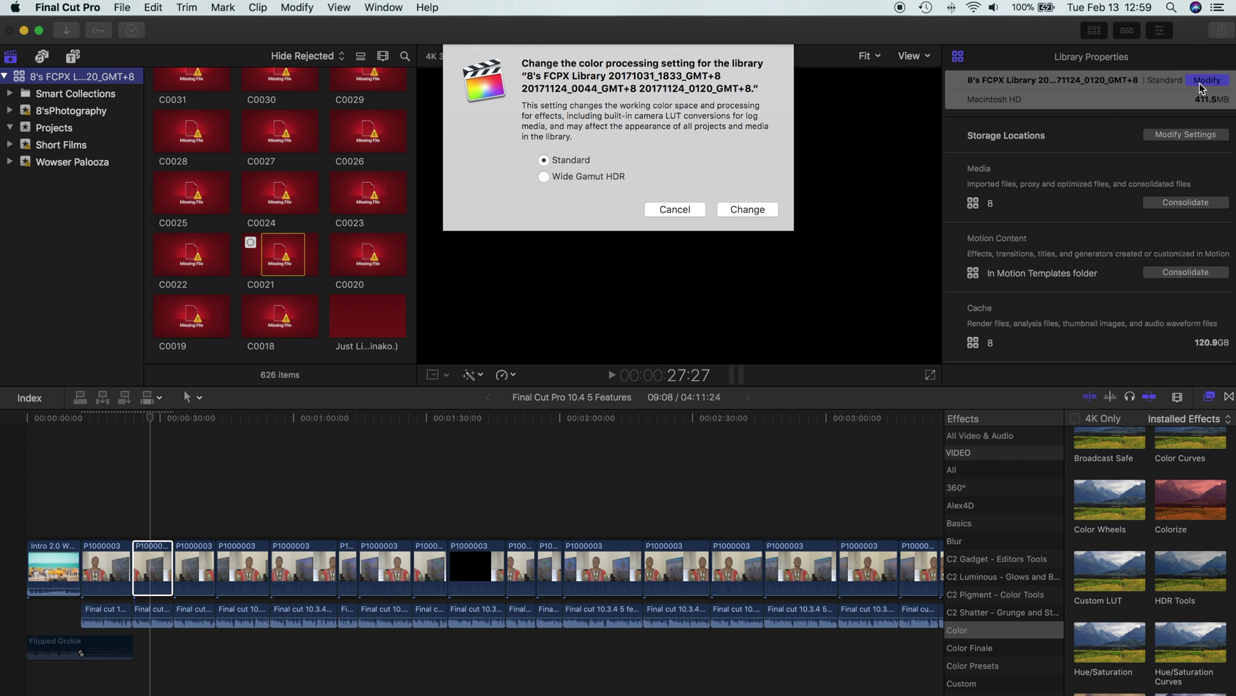
# Switch the library to Wide Gamut HDR colour processing and check the project's colour space.
pyautogui.click(544, 177)
pyautogui.click(747, 210)
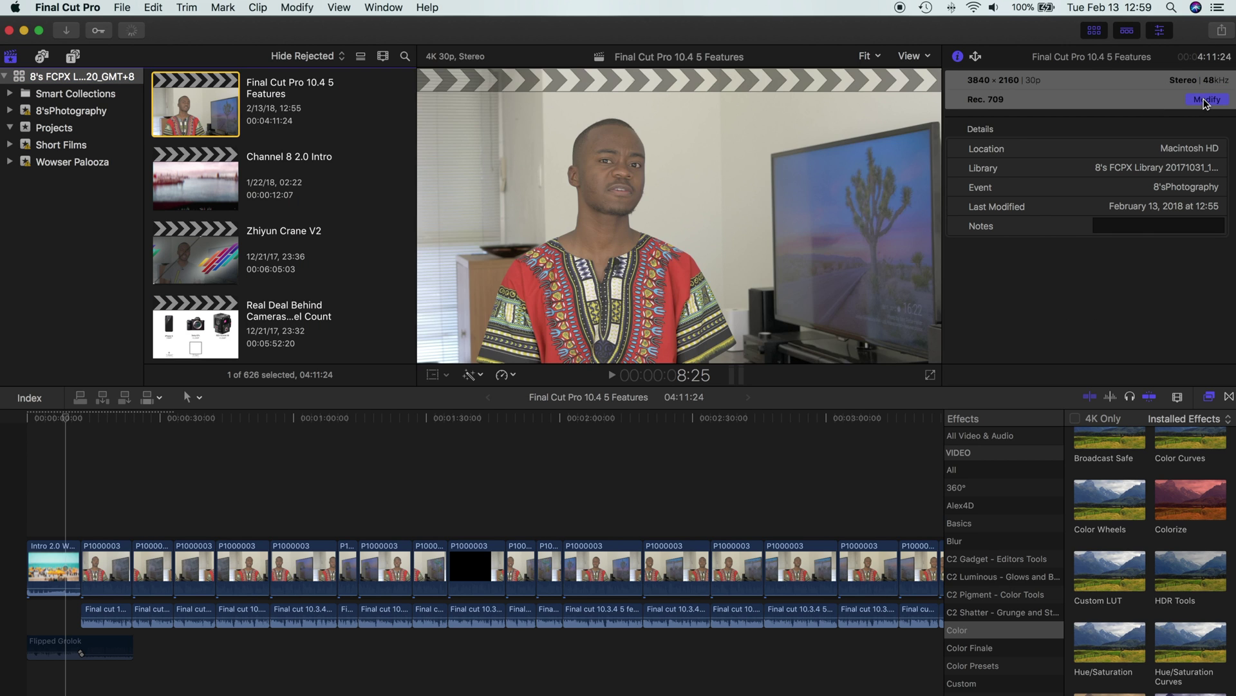
pyautogui.click(1207, 99)
pyautogui.click(667, 187)
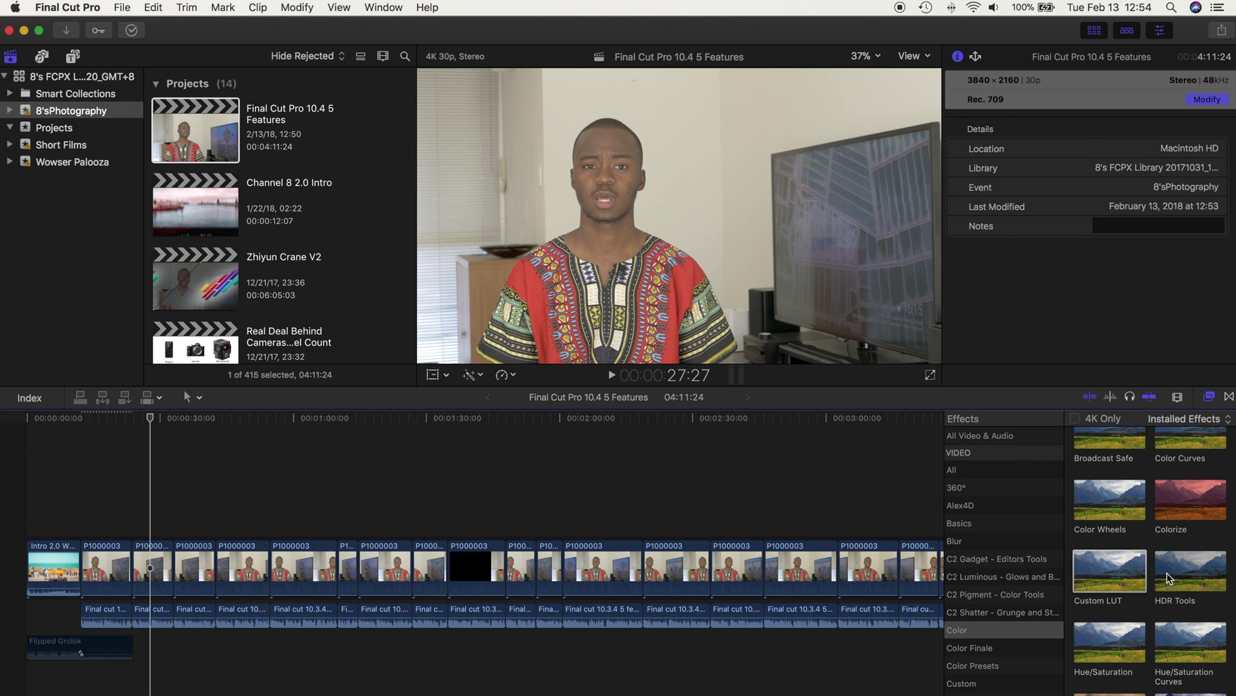
# Apply HDR Tools to clip P1000003, leaving its mode at HDR to Rec. 709 SDR.
pyautogui.click(1173, 578)
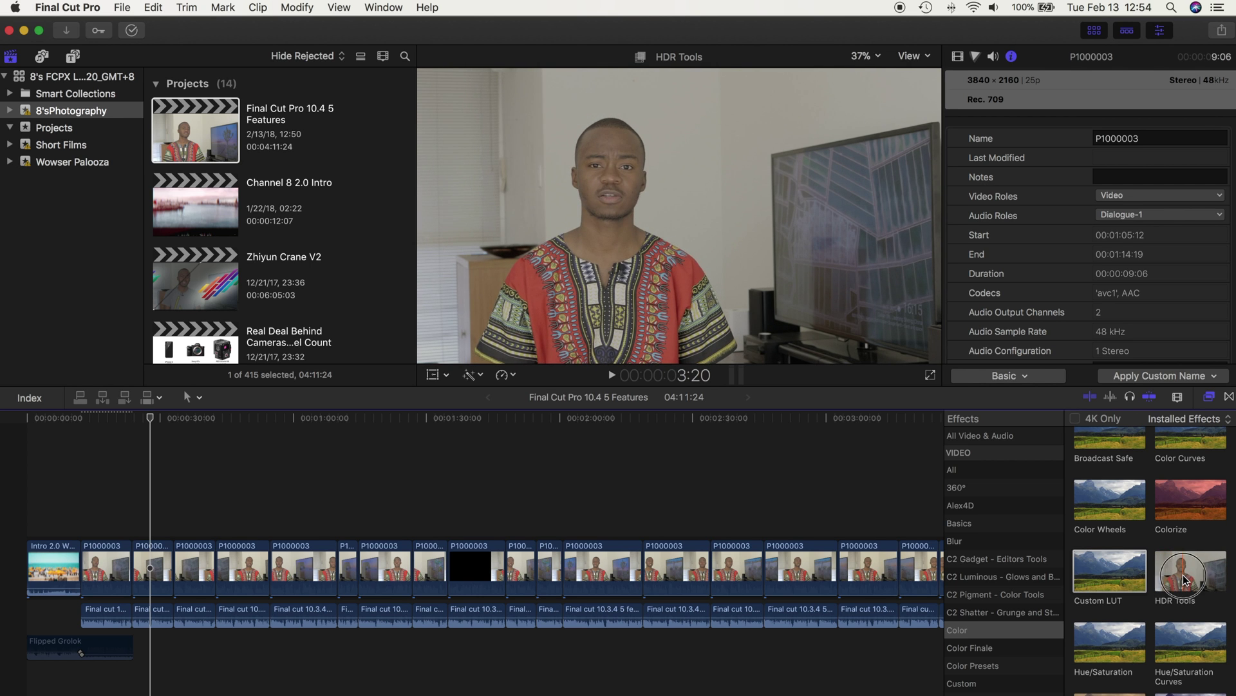
pyautogui.doubleClick(1184, 580)
pyautogui.click(1012, 58)
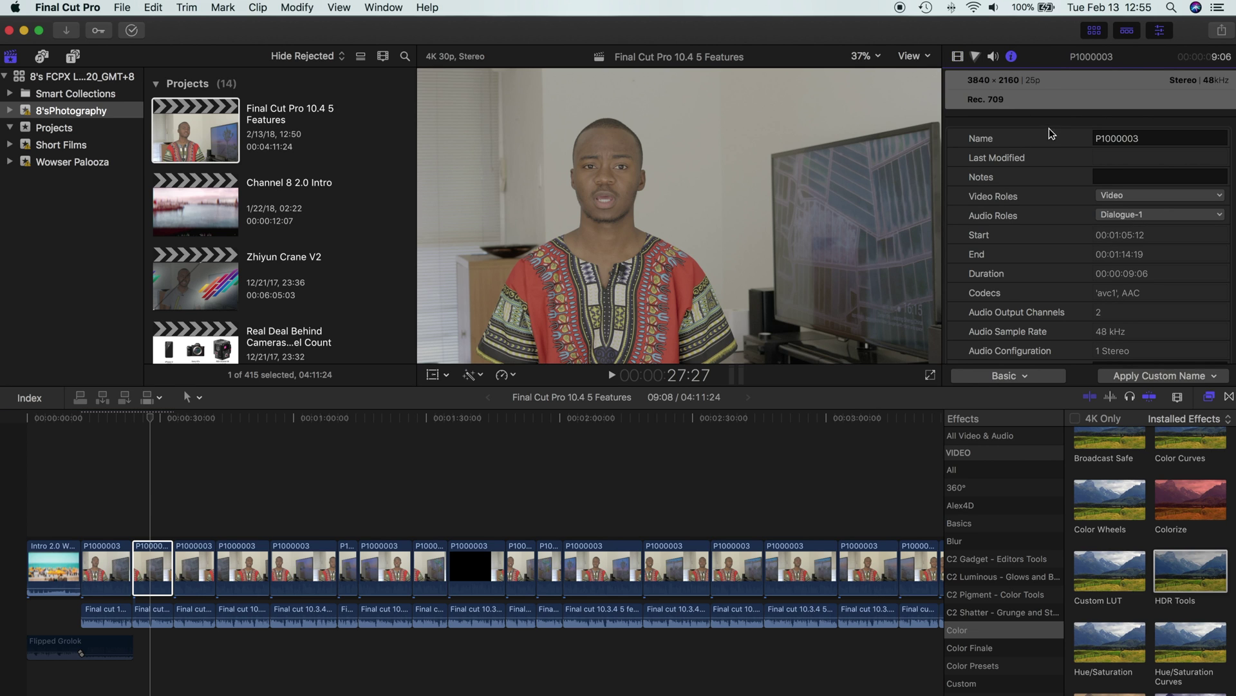
pyautogui.click(959, 58)
pyautogui.click(1158, 125)
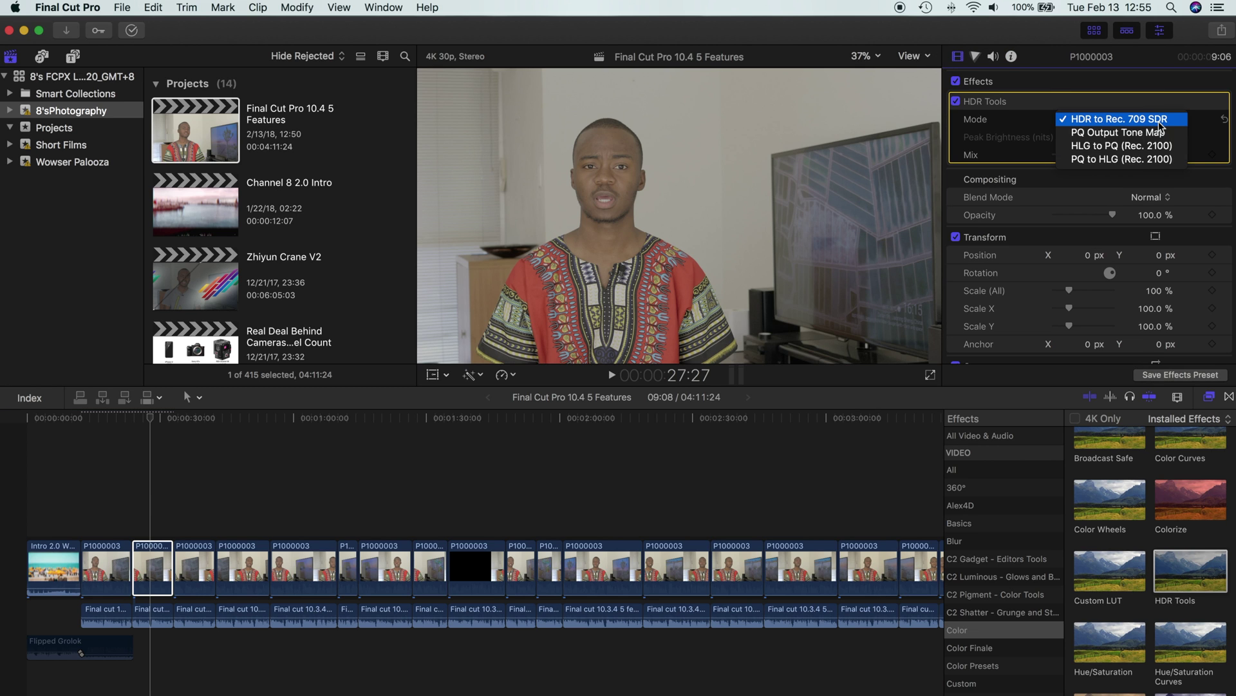
pyautogui.click(1208, 126)
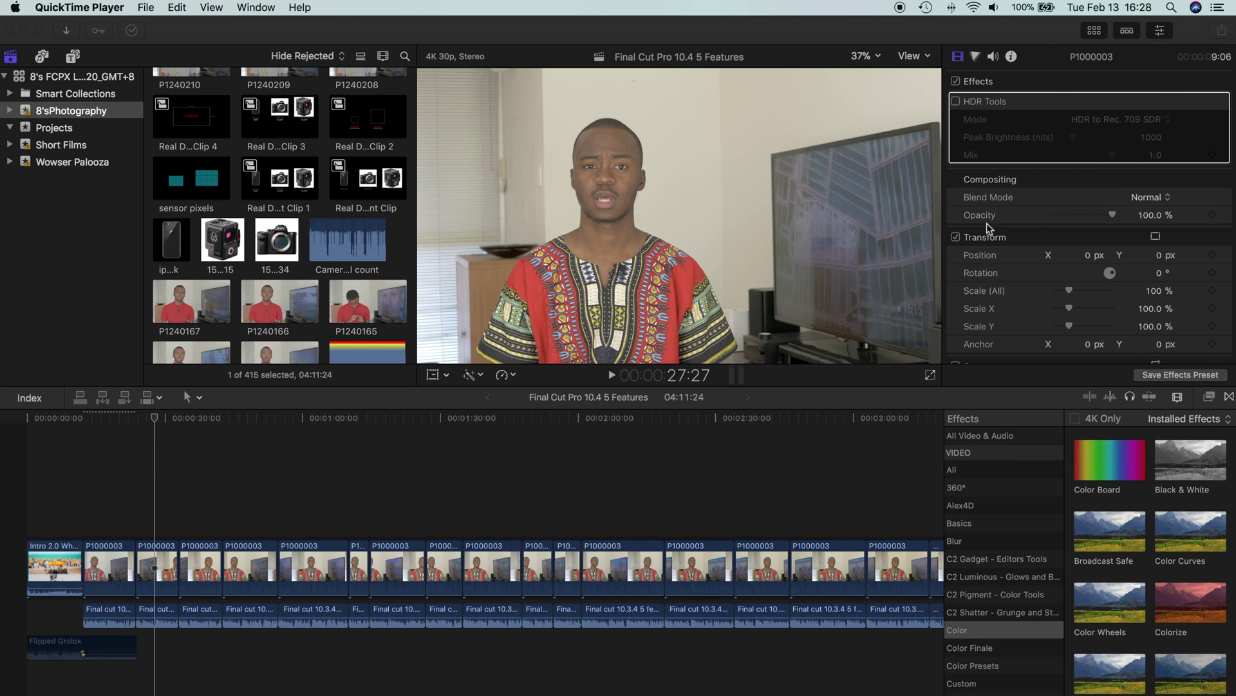
# Add a new Compressor Settings share destination to the Destinations list.
pyautogui.click(1222, 30)
pyautogui.click(1221, 30)
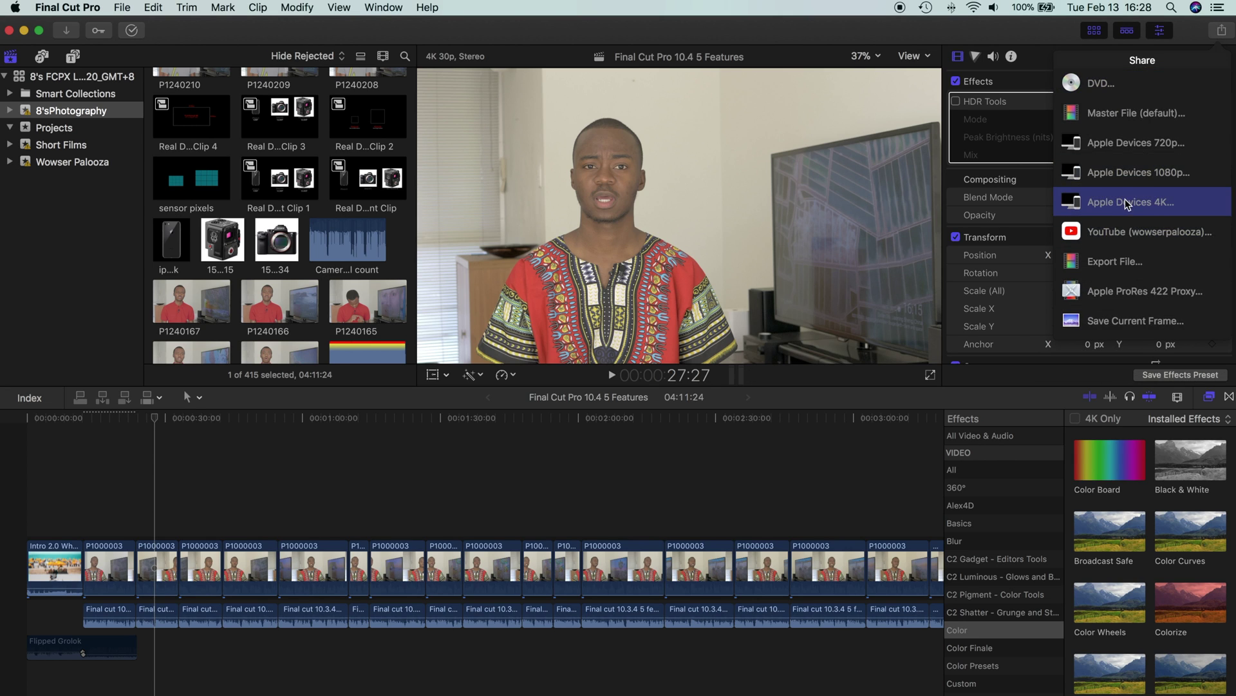
pyautogui.scroll(-1, 1125, 200)
pyautogui.scroll(-1, 1126, 203)
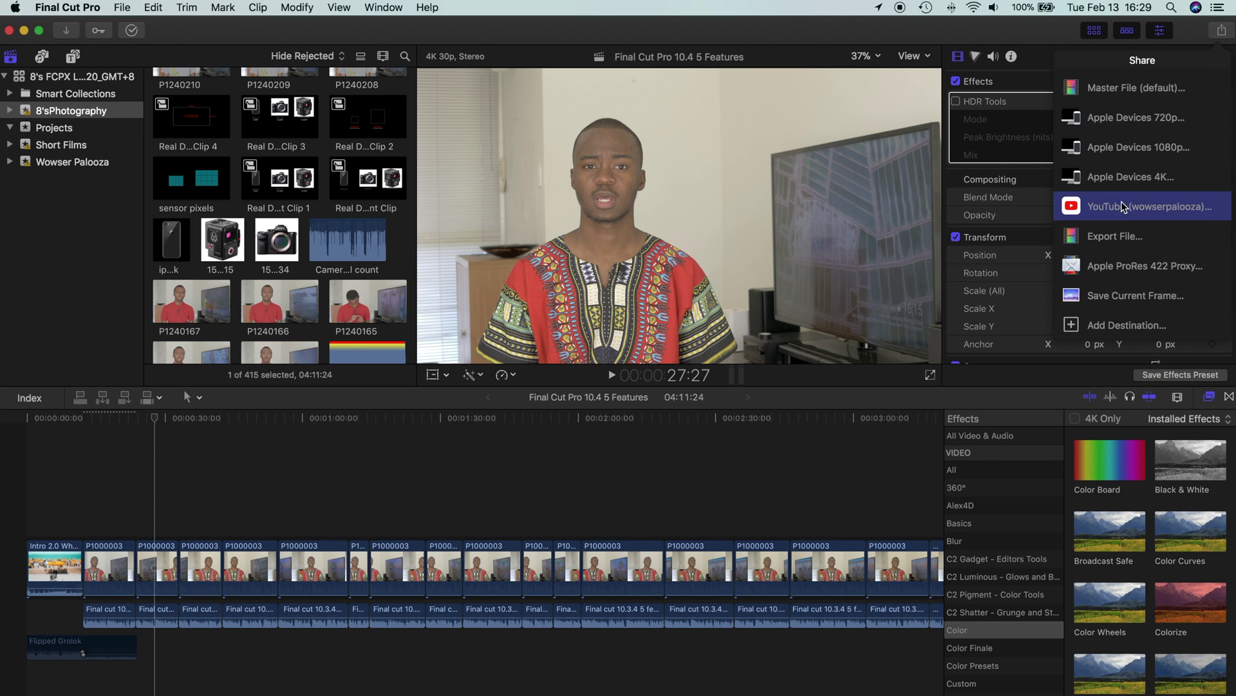
pyautogui.click(1108, 325)
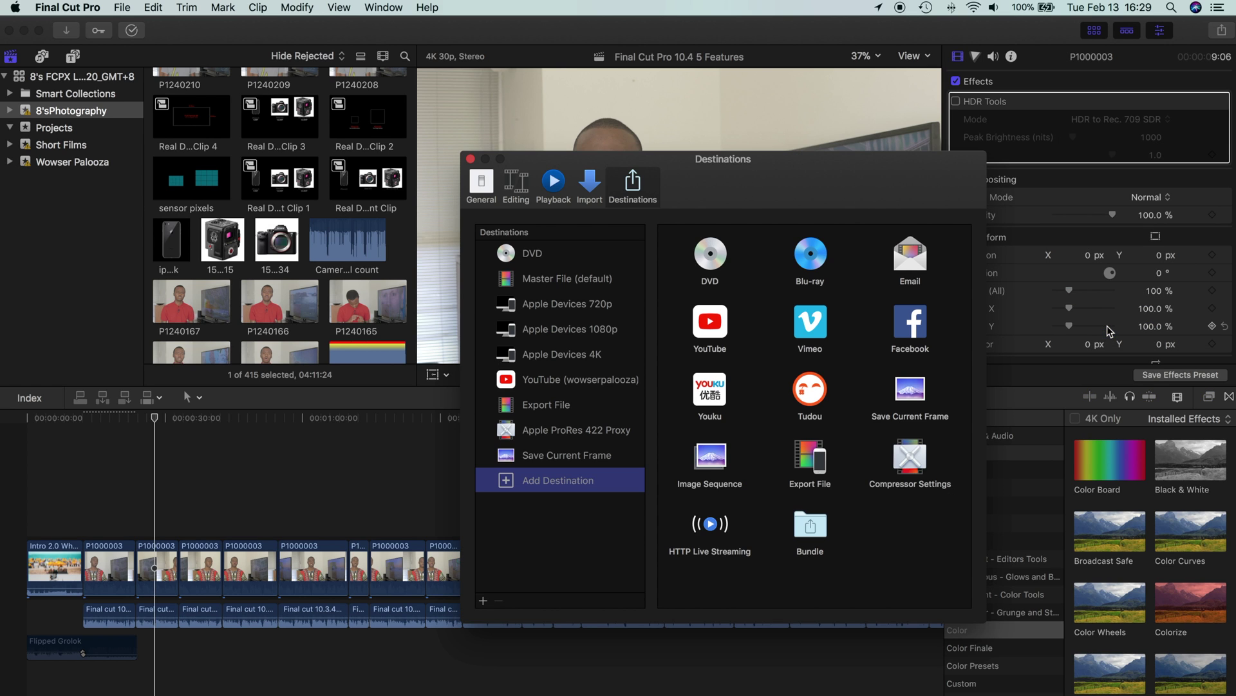
pyautogui.moveTo(910, 459); pyautogui.dragTo(569, 473)
# Set the new destination to Apple Devices 4K (HEVC 10-bit), confirm it, and close Preferences.
pyautogui.scroll(-2, 609, 361)
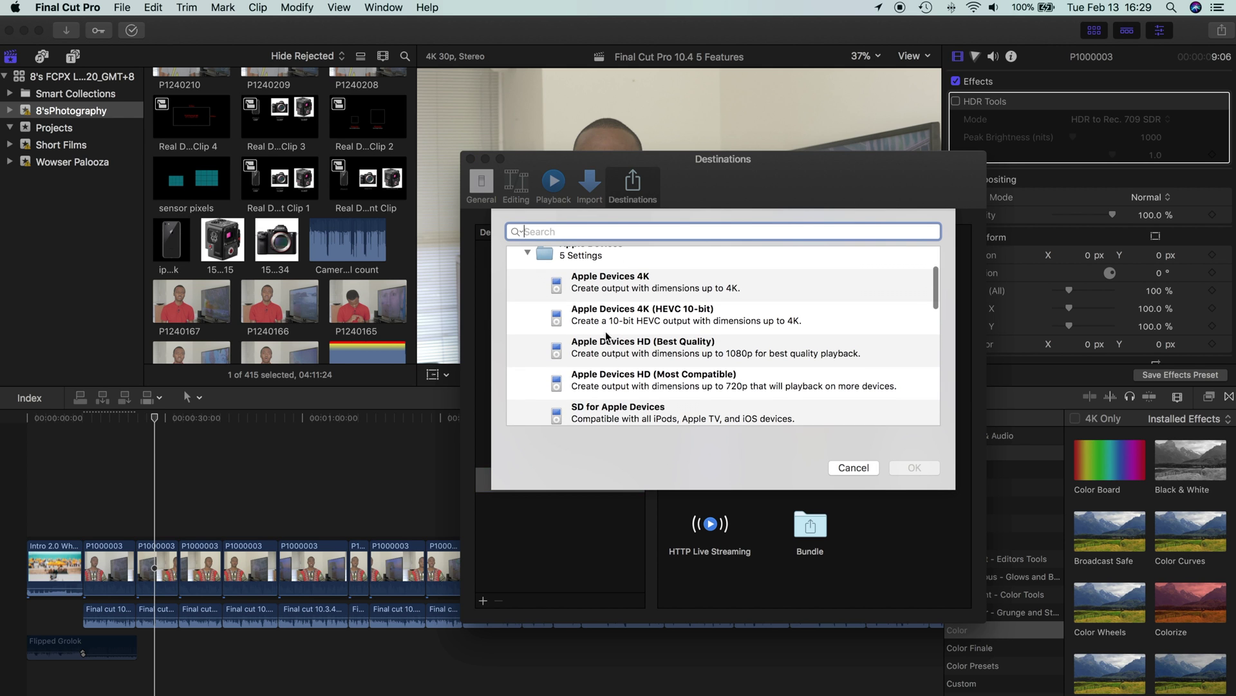
pyautogui.scroll(-2, 537, 257)
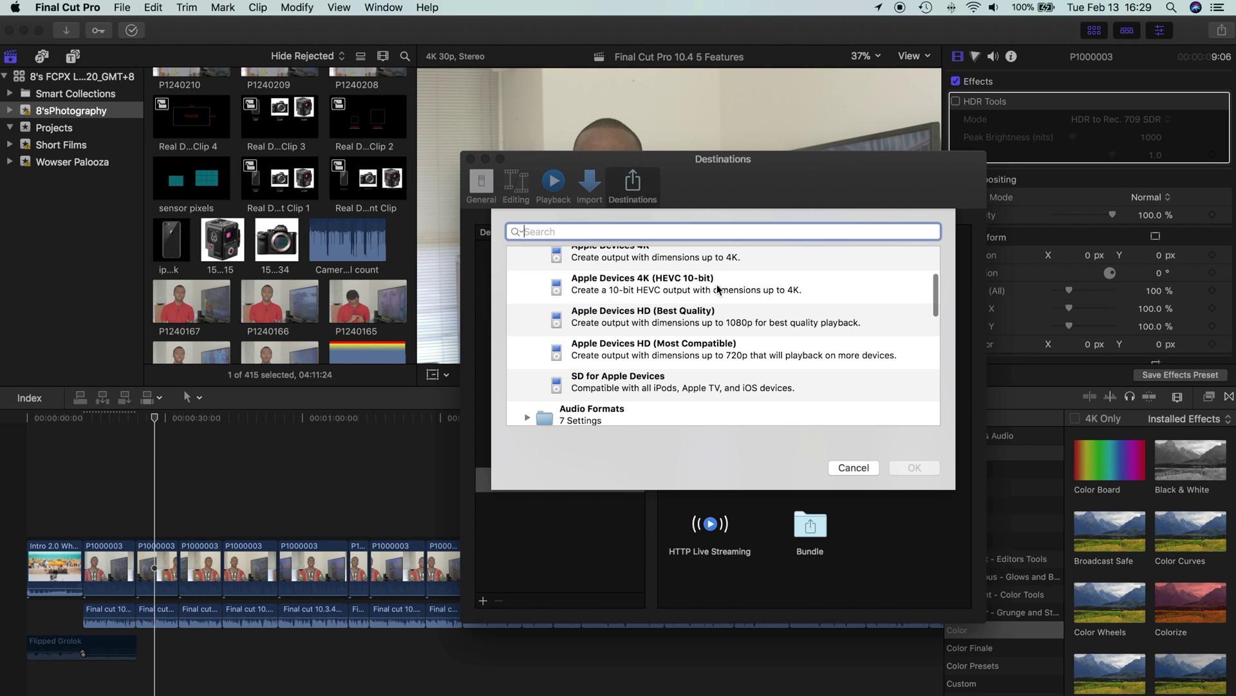
pyautogui.click(748, 299)
pyautogui.scroll(3, 748, 300)
pyautogui.scroll(-1, 748, 300)
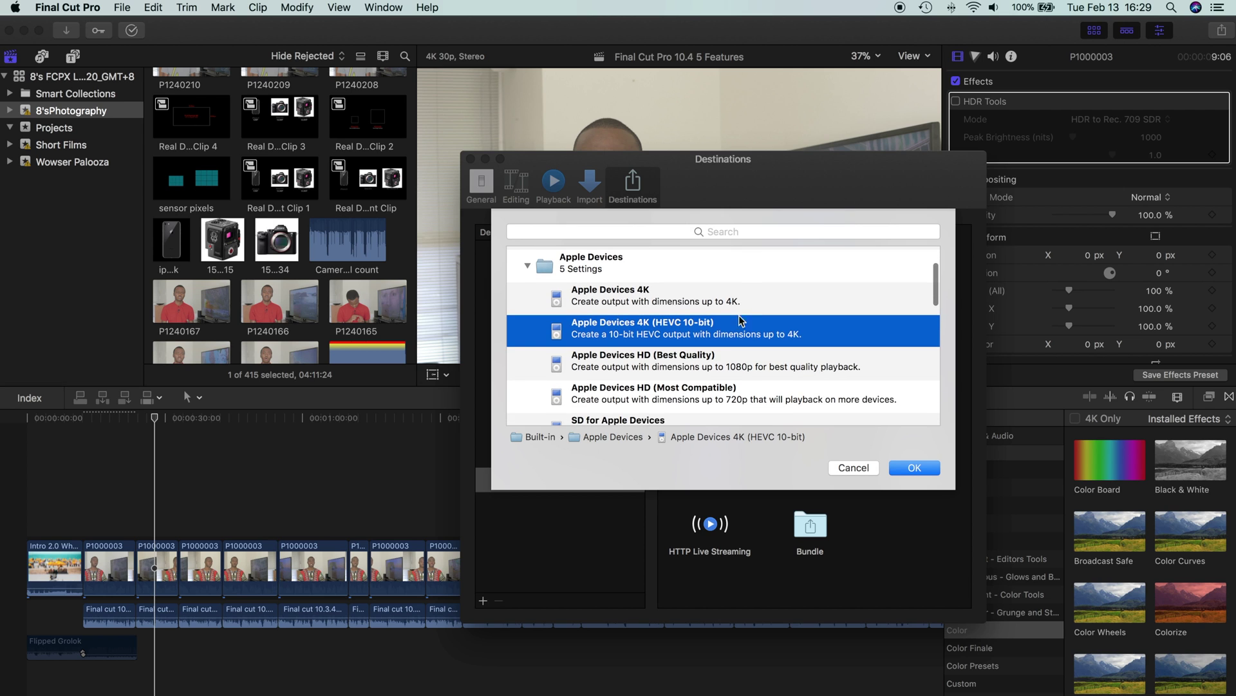
pyautogui.click(914, 468)
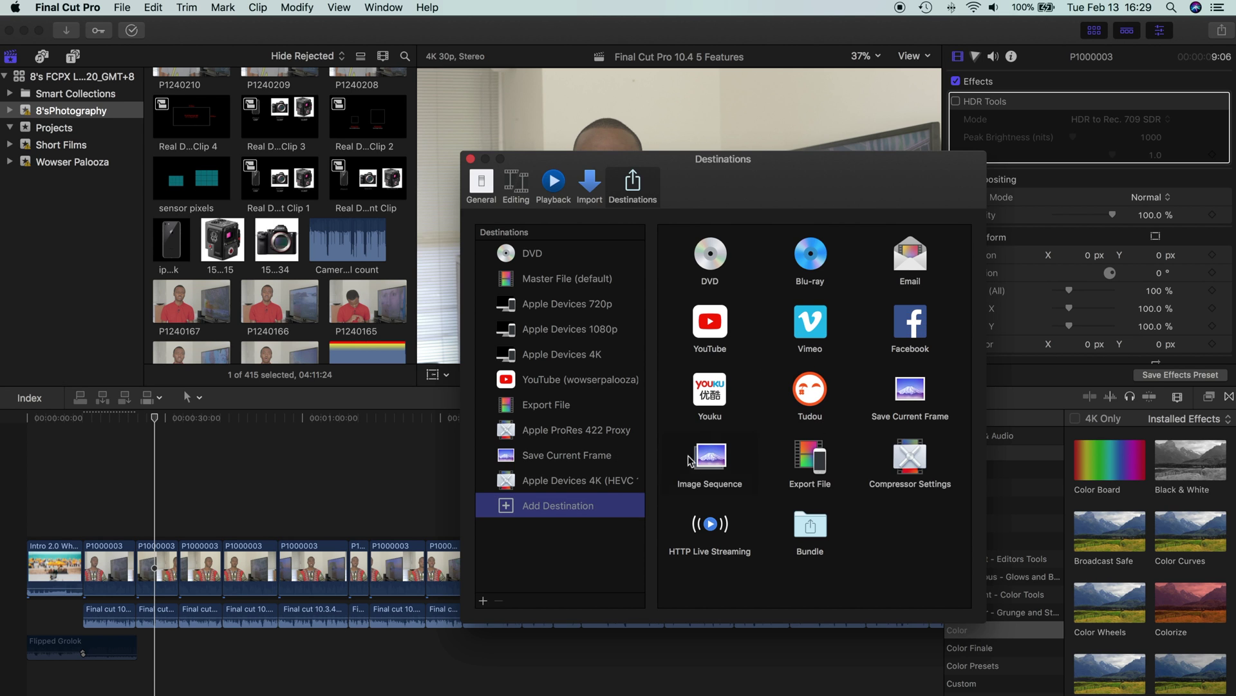
pyautogui.click(605, 479)
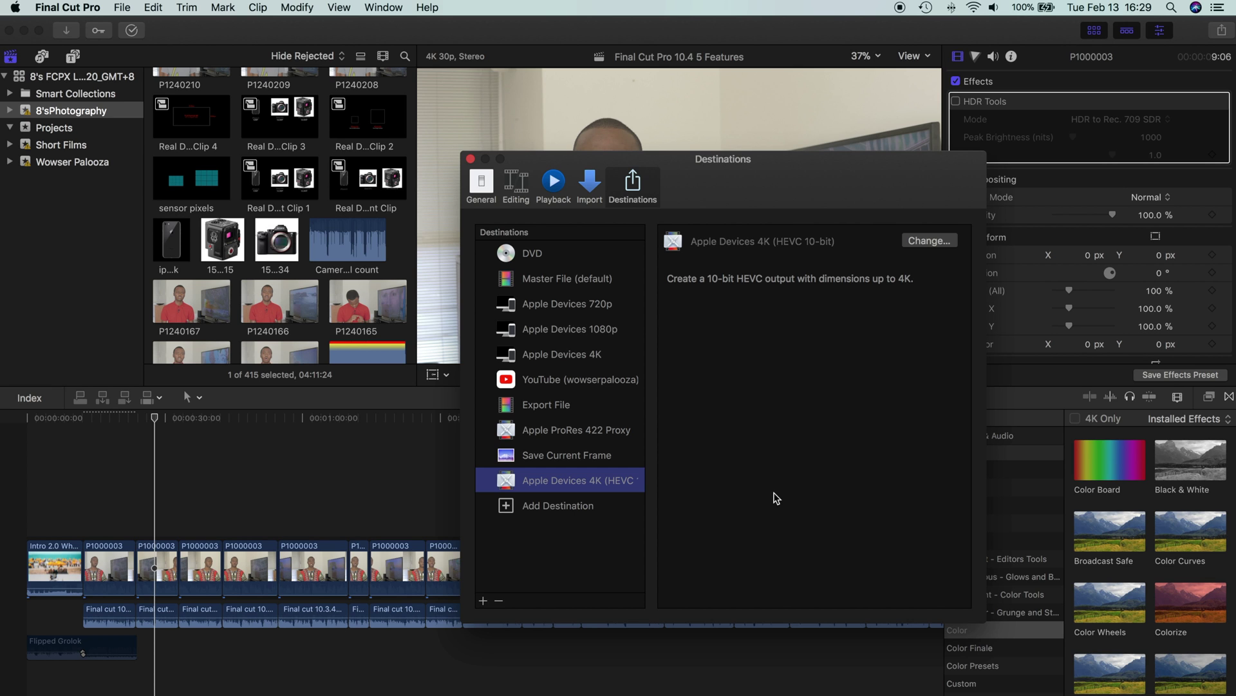
pyautogui.click(471, 159)
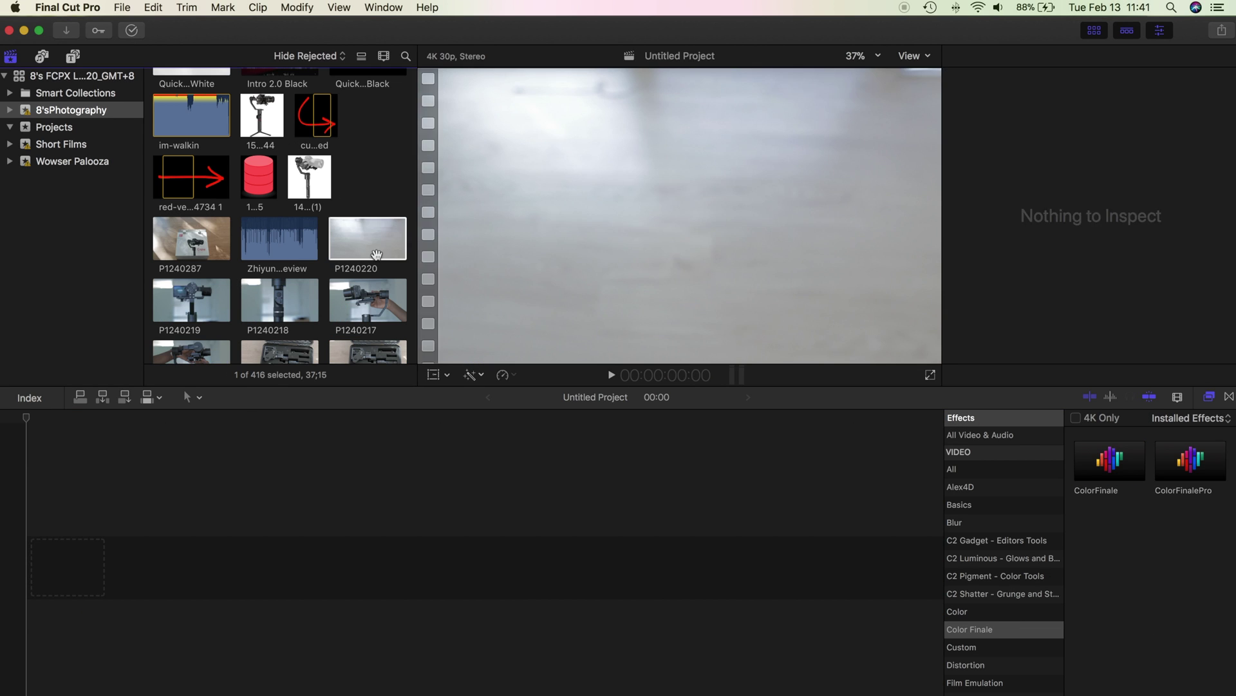
# Place clip P1240220 in the empty timeline and slow it to 10% speed.
pyautogui.click(368, 239)
pyautogui.moveTo(368, 238); pyautogui.dragTo(109, 549)
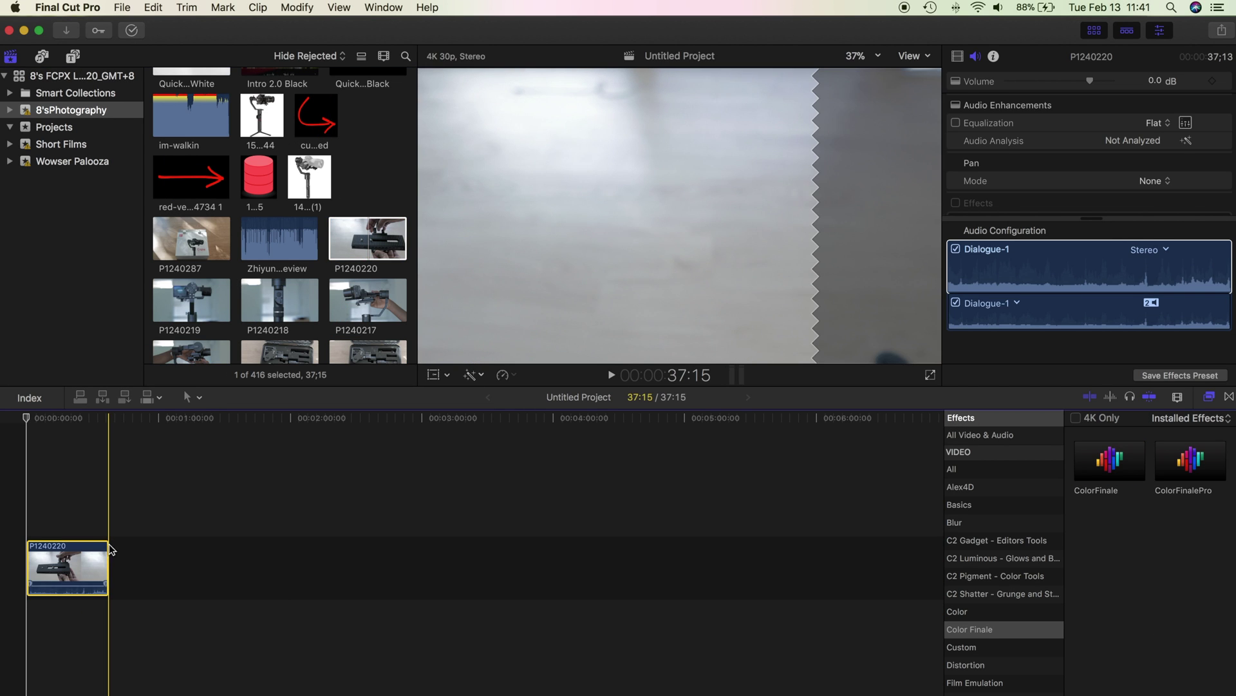
pyautogui.click(513, 375)
pyautogui.moveTo(592, 390)
pyautogui.click(678, 414)
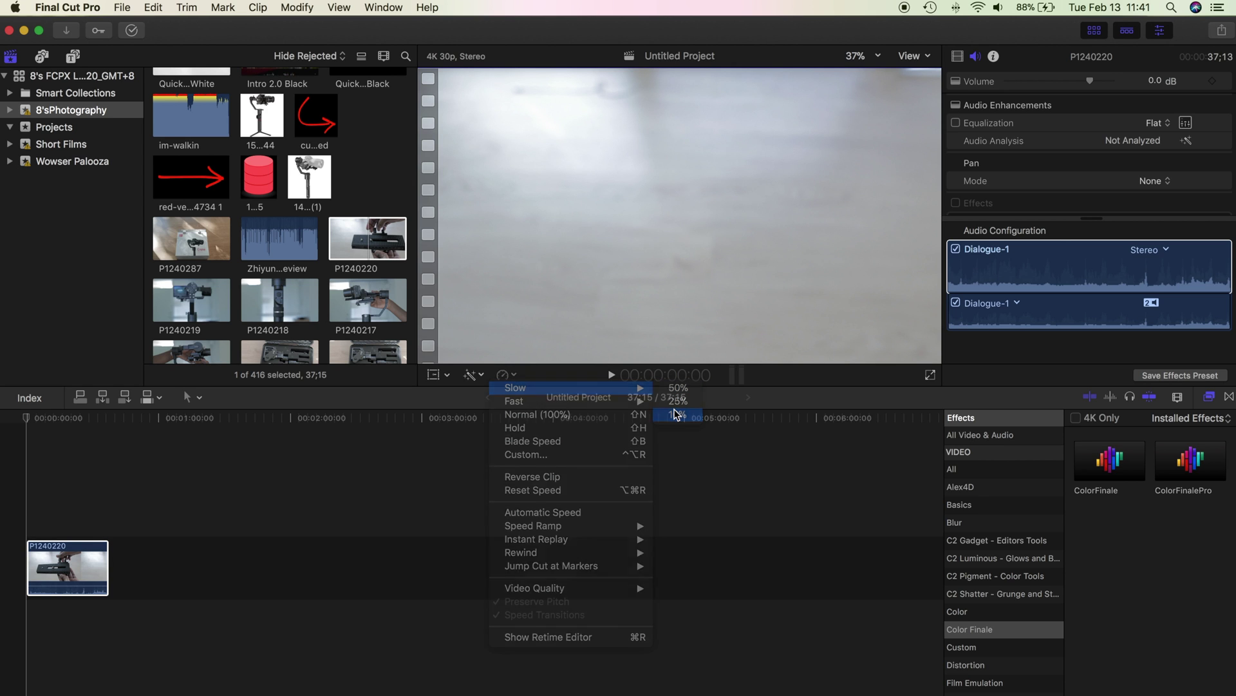
# Set the clip's retiming to Optical Flow and watch its analysis in Background Tasks.
pyautogui.click(512, 375)
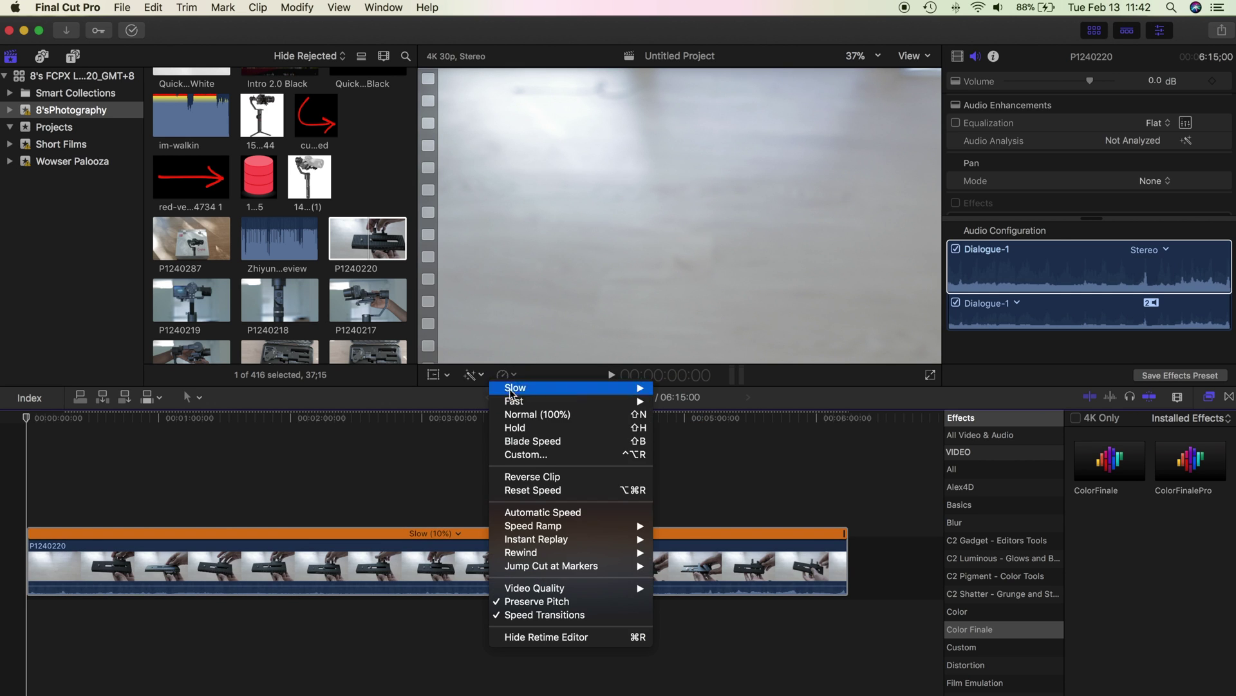
pyautogui.moveTo(613, 588)
pyautogui.click(698, 614)
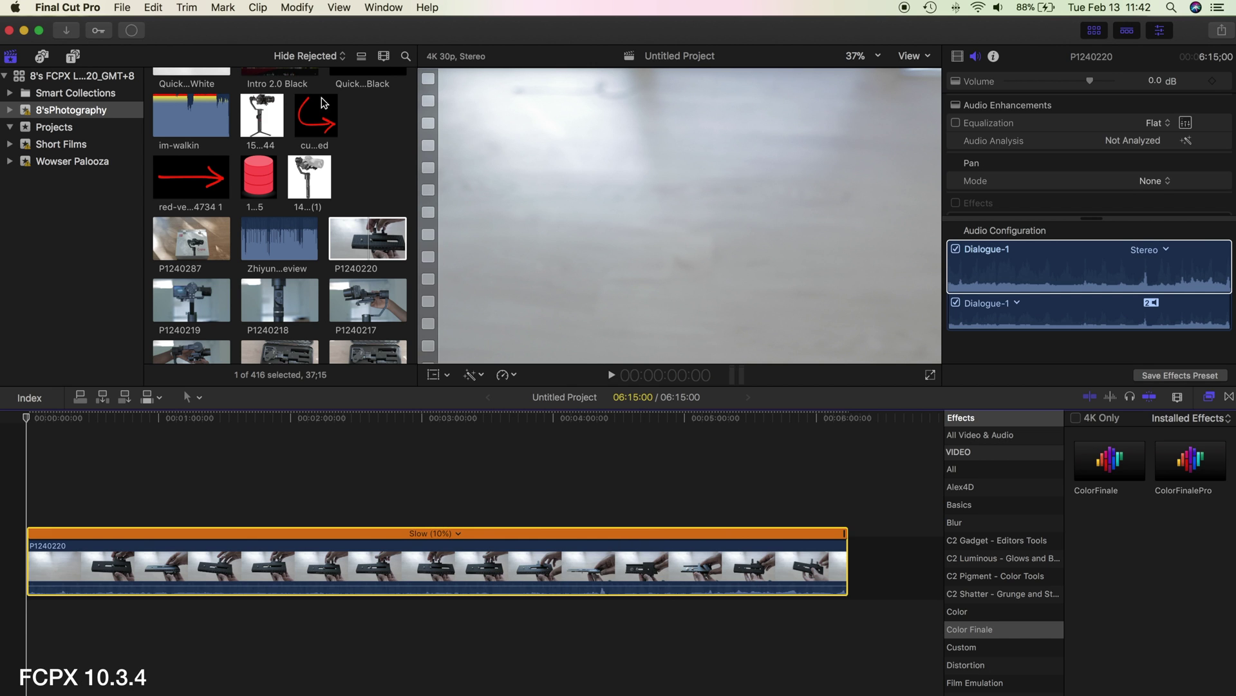
pyautogui.press('super+9')
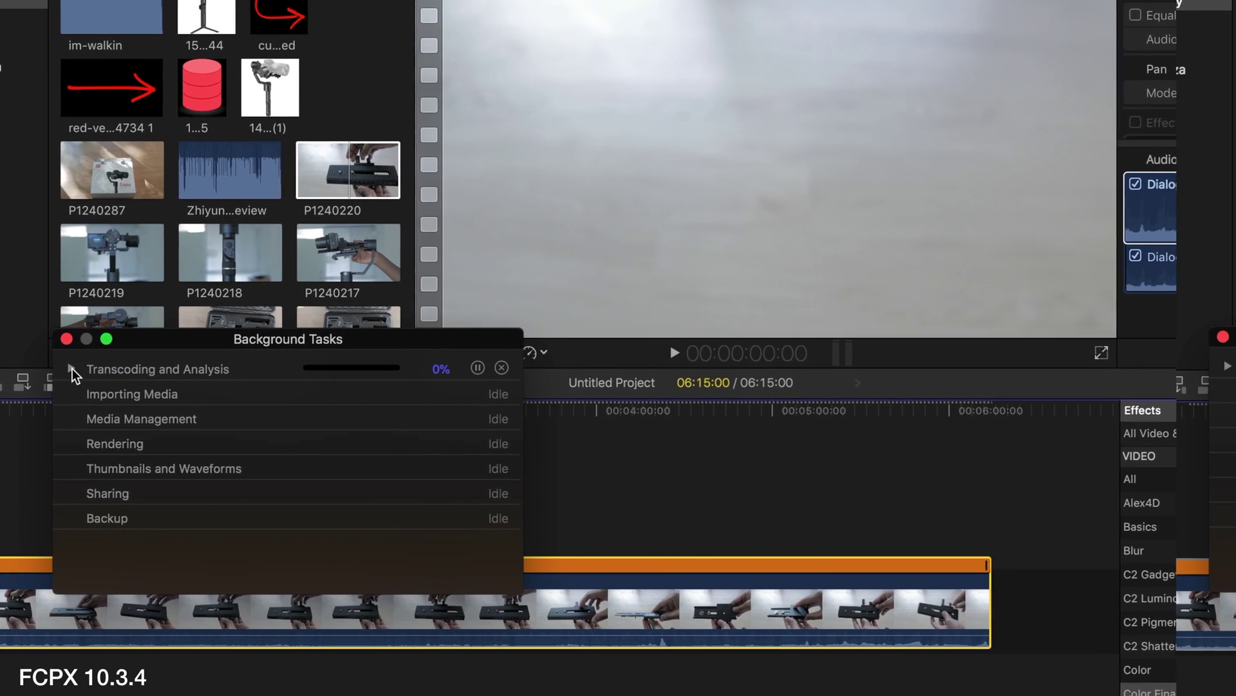
pyautogui.click(100, 371)
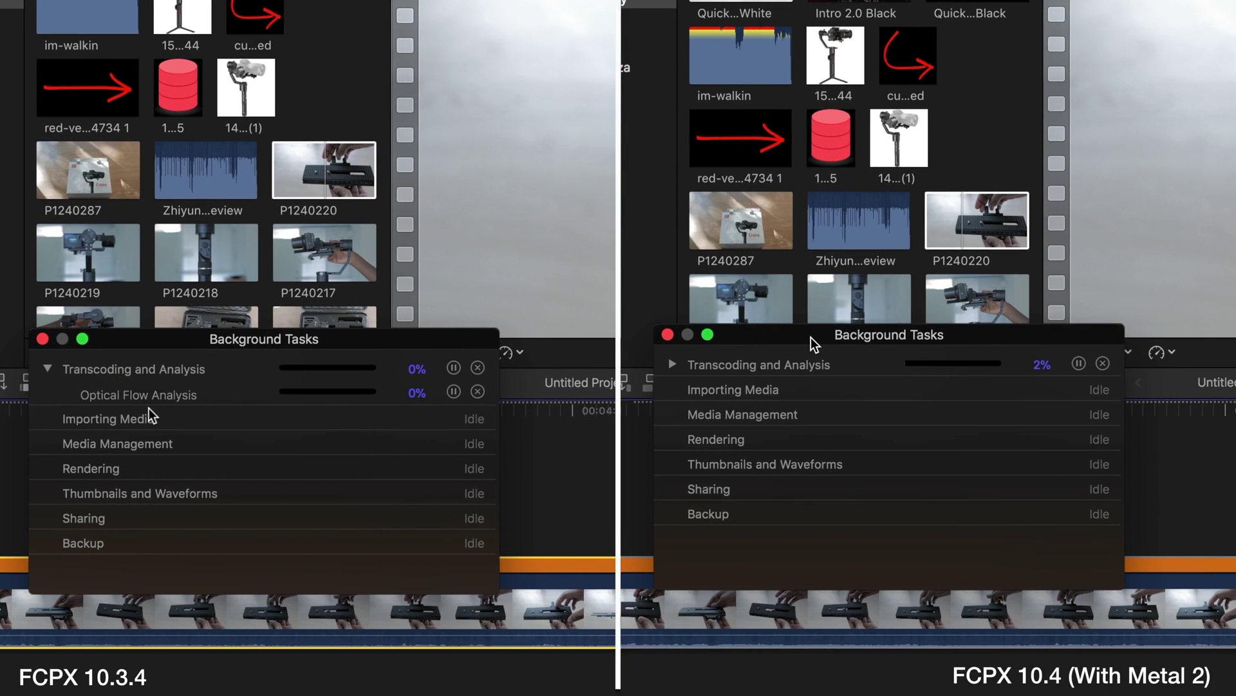